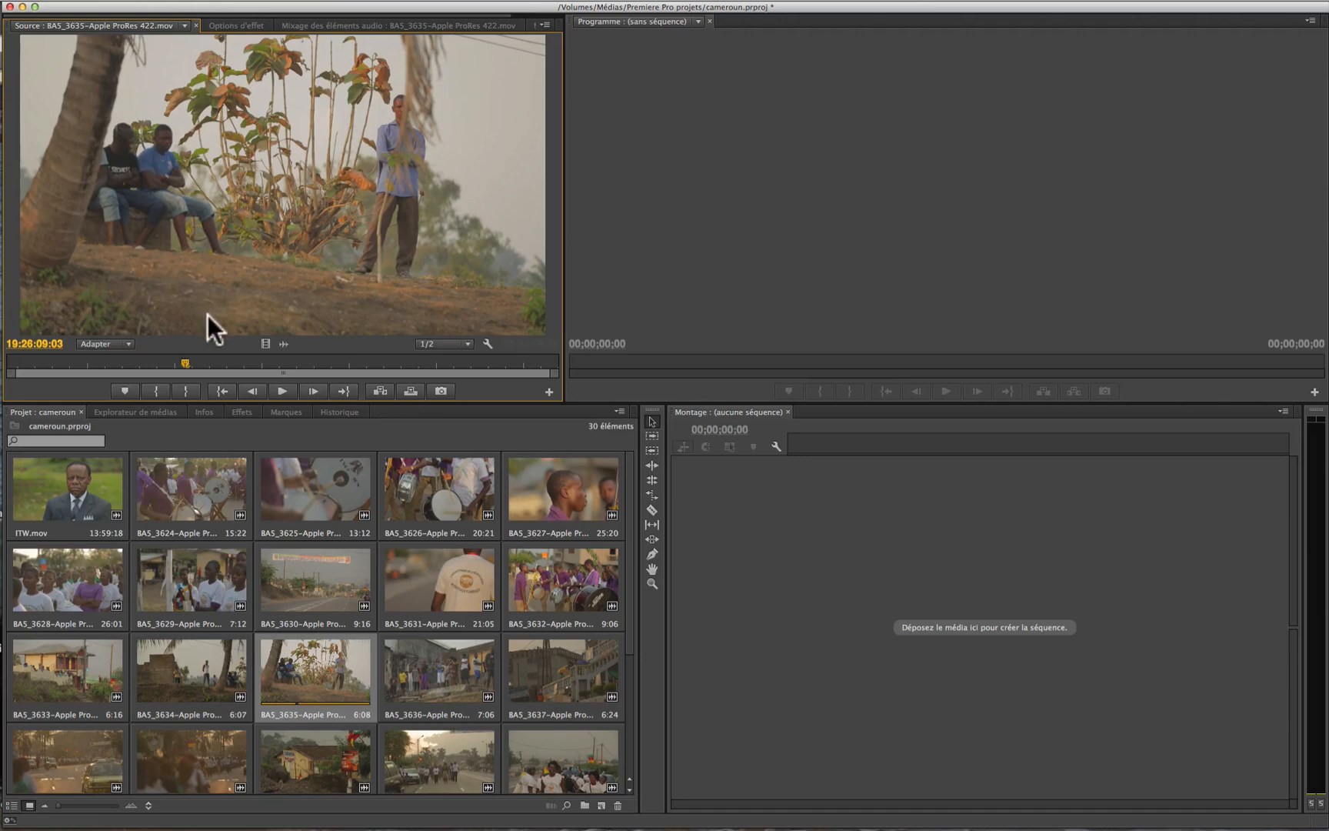
Step: Load clip BA5_3636 in the Source monitor, and switch among the recently opened clips to BA5_3635 and BA5_3625
double_click(430, 675)
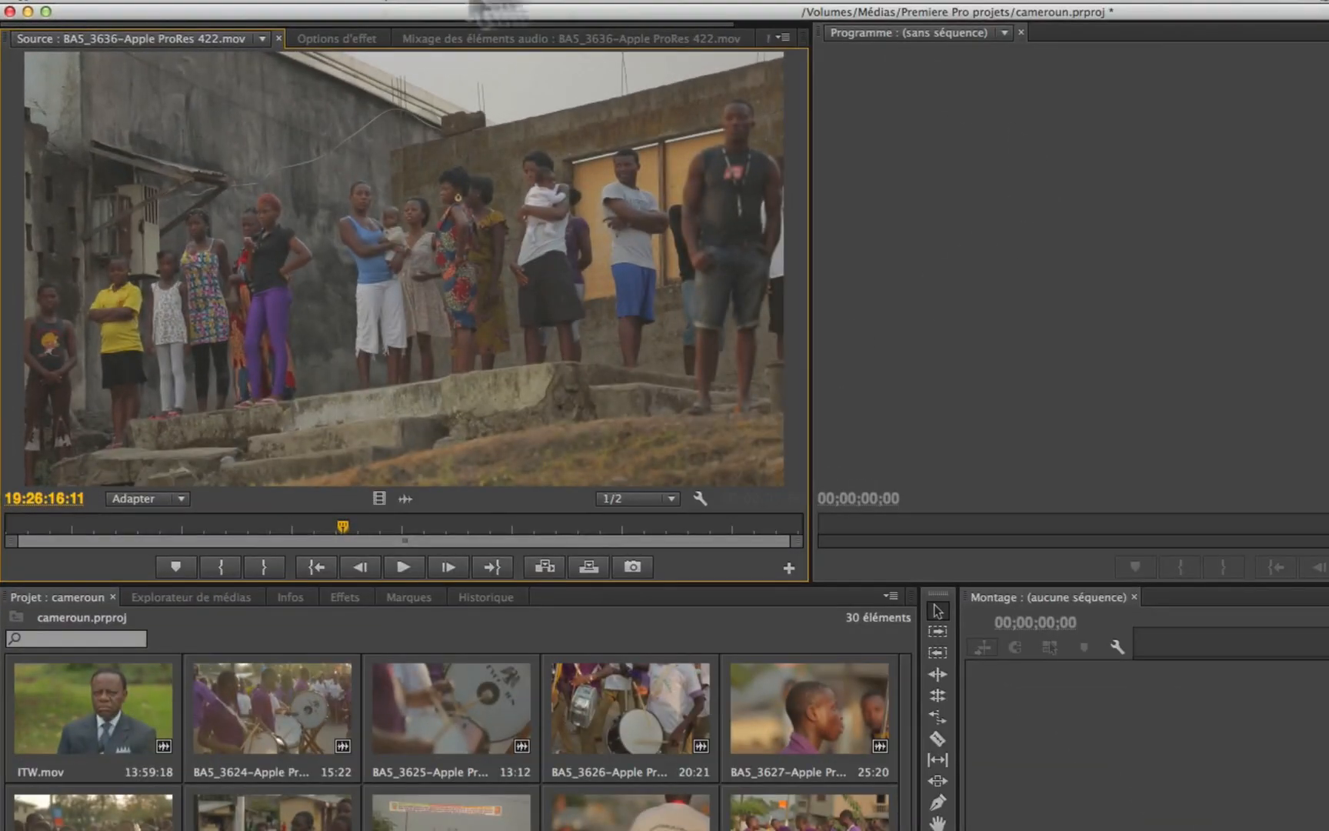
click(259, 37)
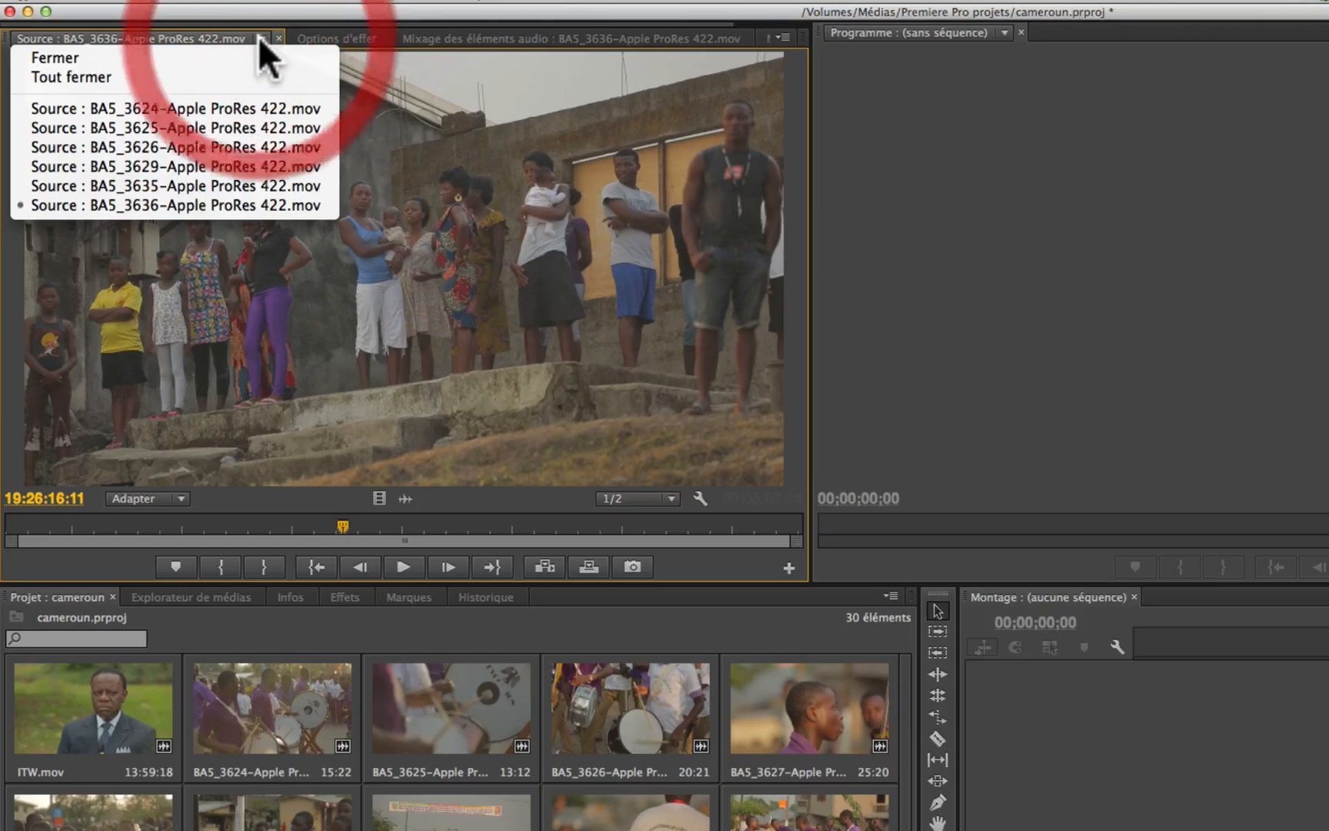
click(196, 184)
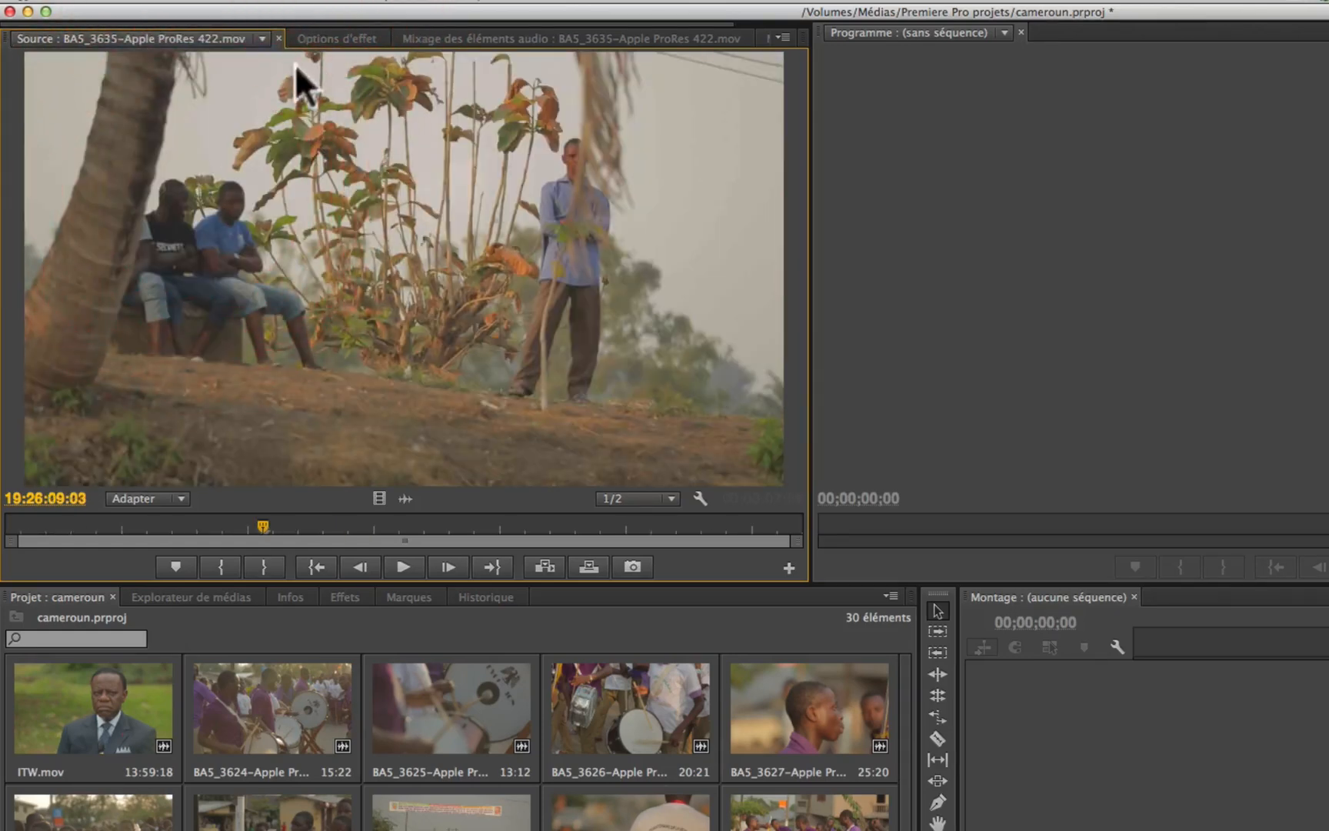
click(260, 37)
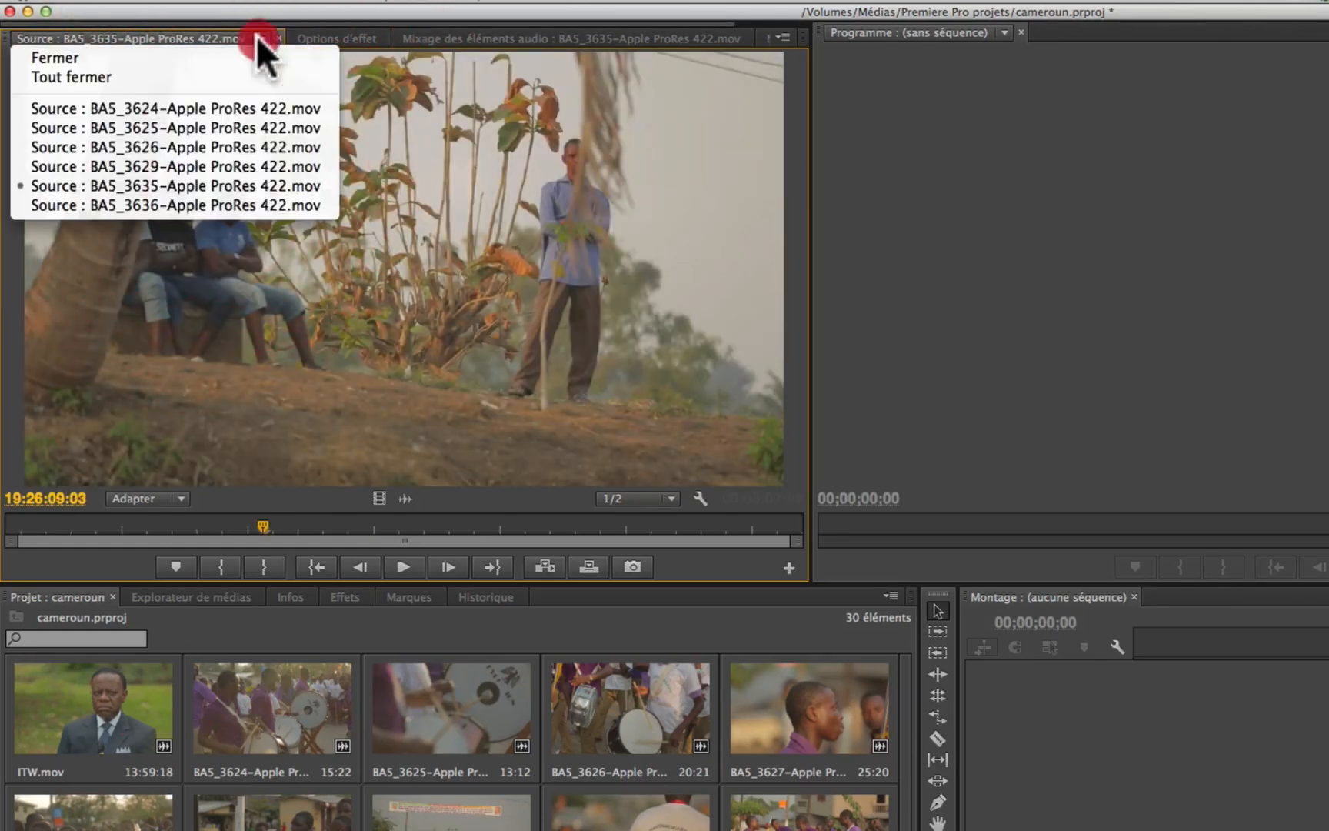
click(225, 119)
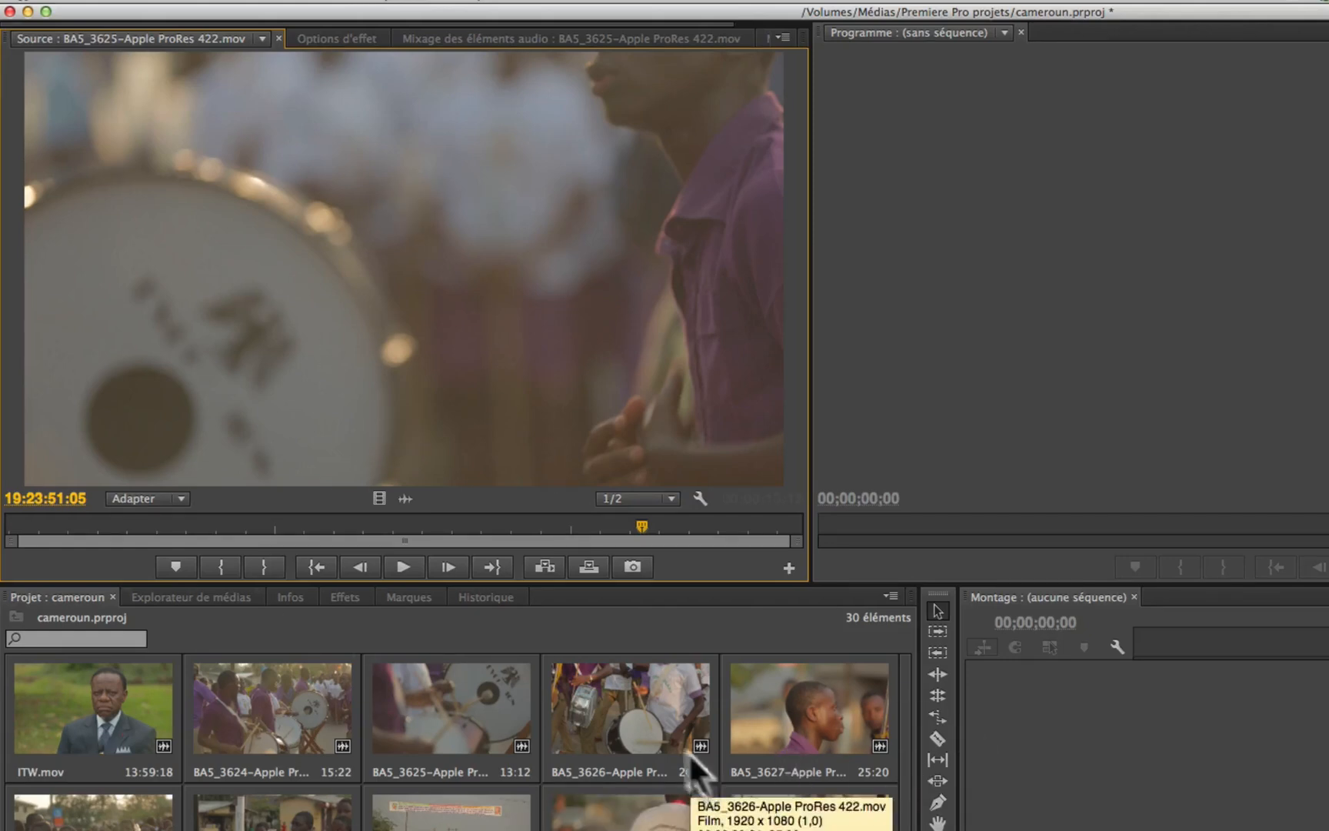
Step: Review the Source monitor's playback resolution choices, keep 1/2, and play a short passage of clip BA5_3625
click(670, 496)
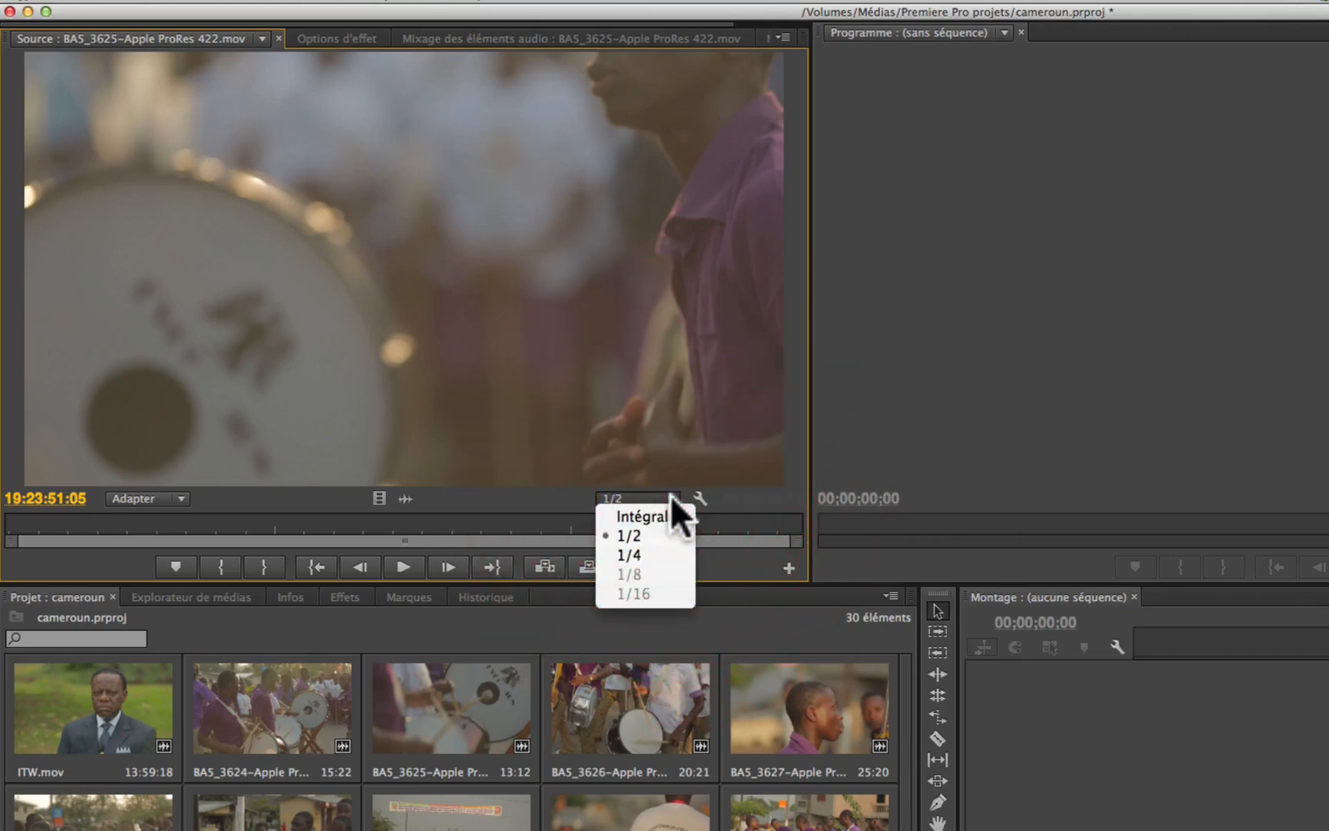
click(621, 537)
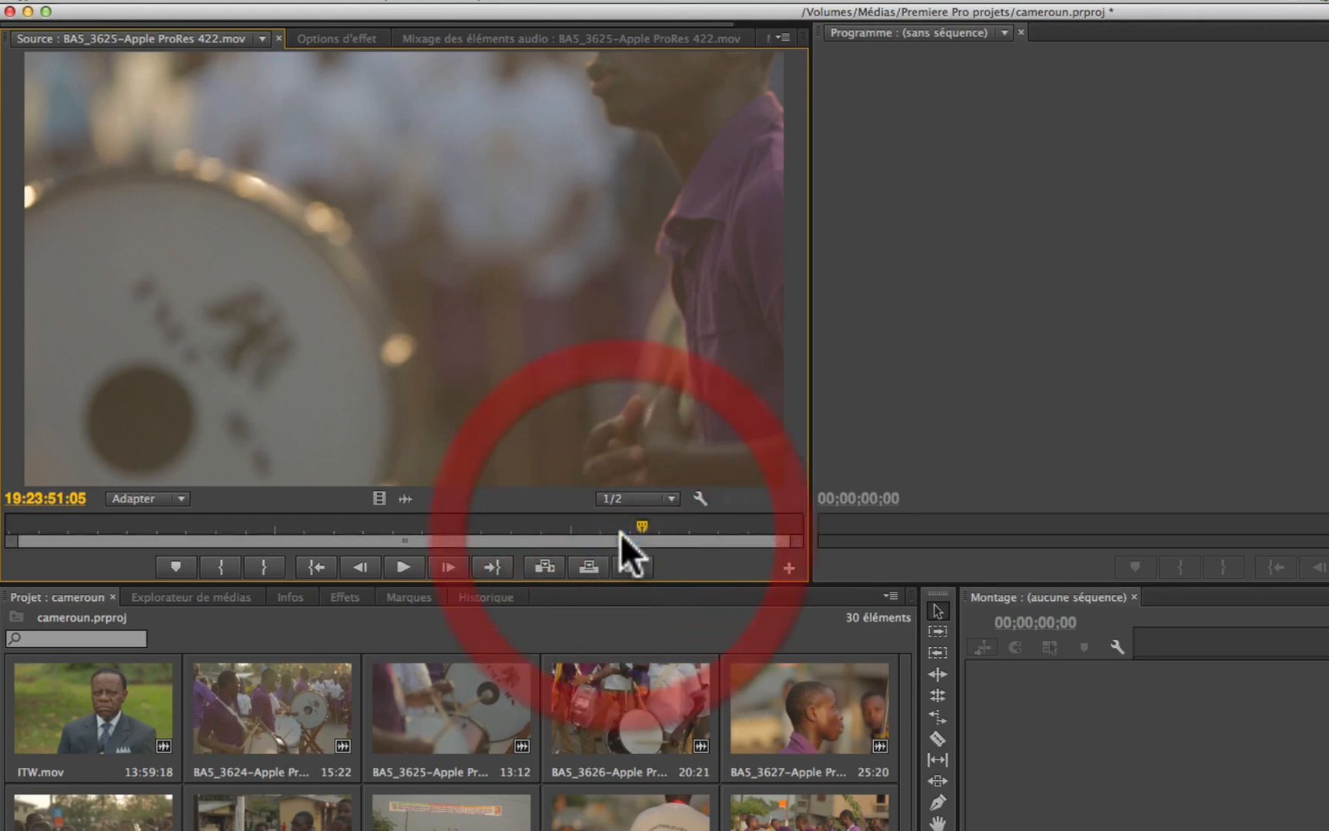
click(667, 498)
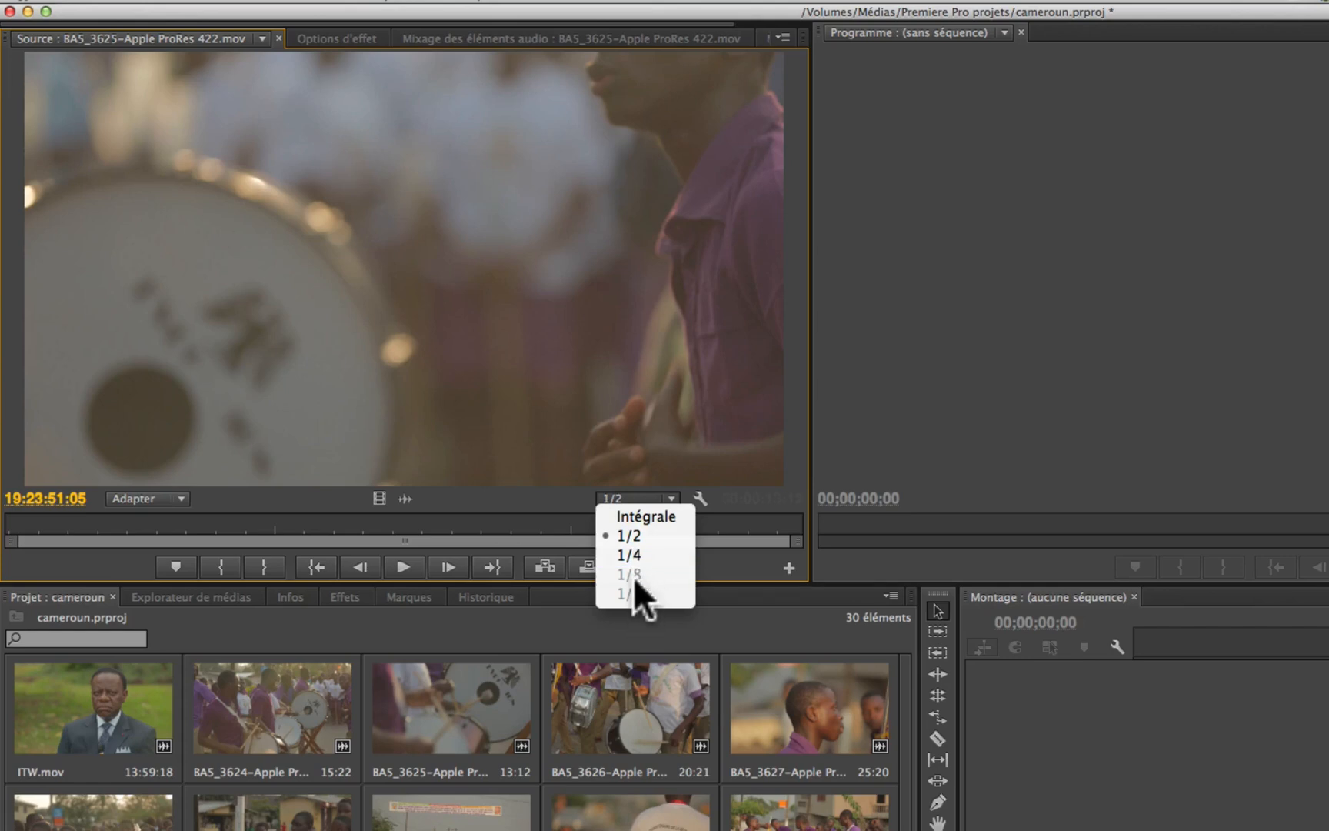
click(646, 473)
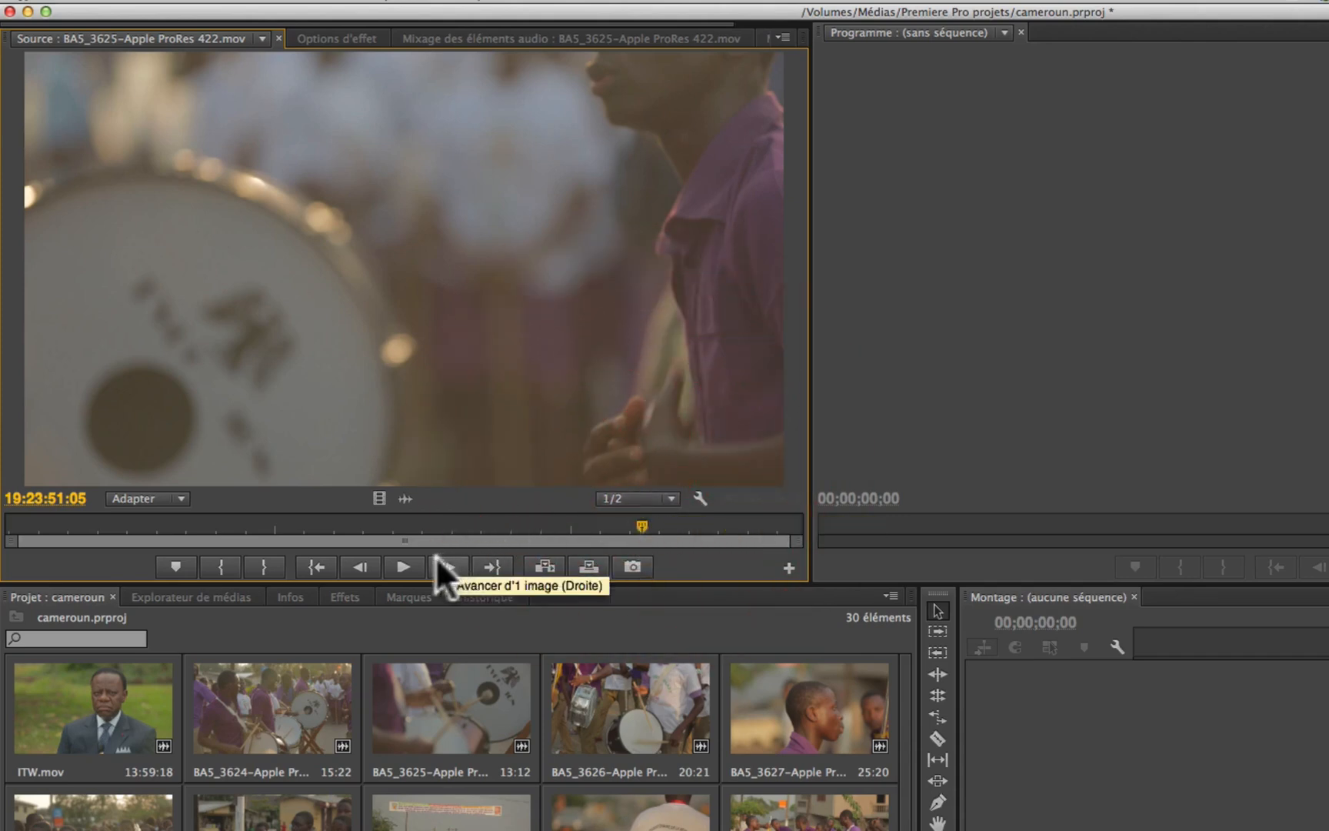
click(401, 564)
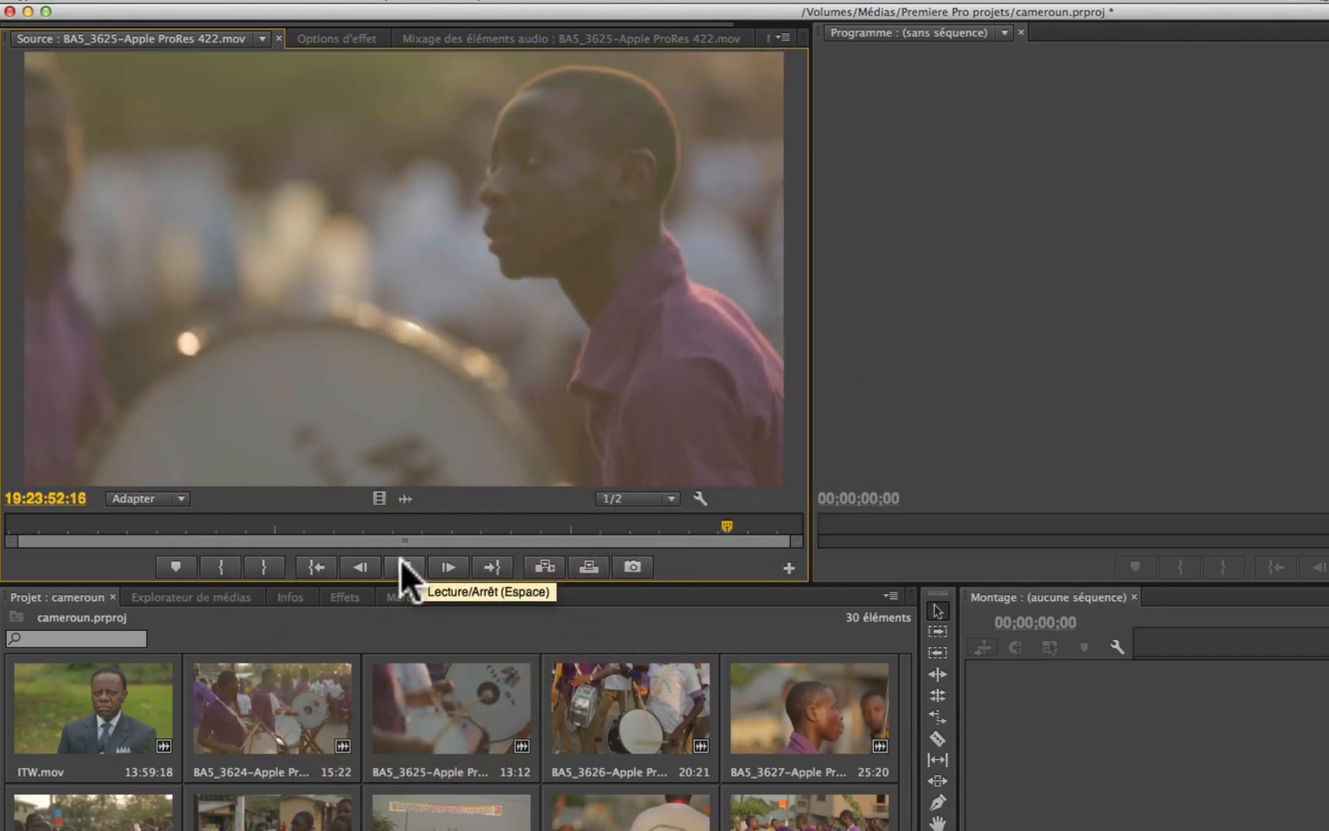
click(401, 563)
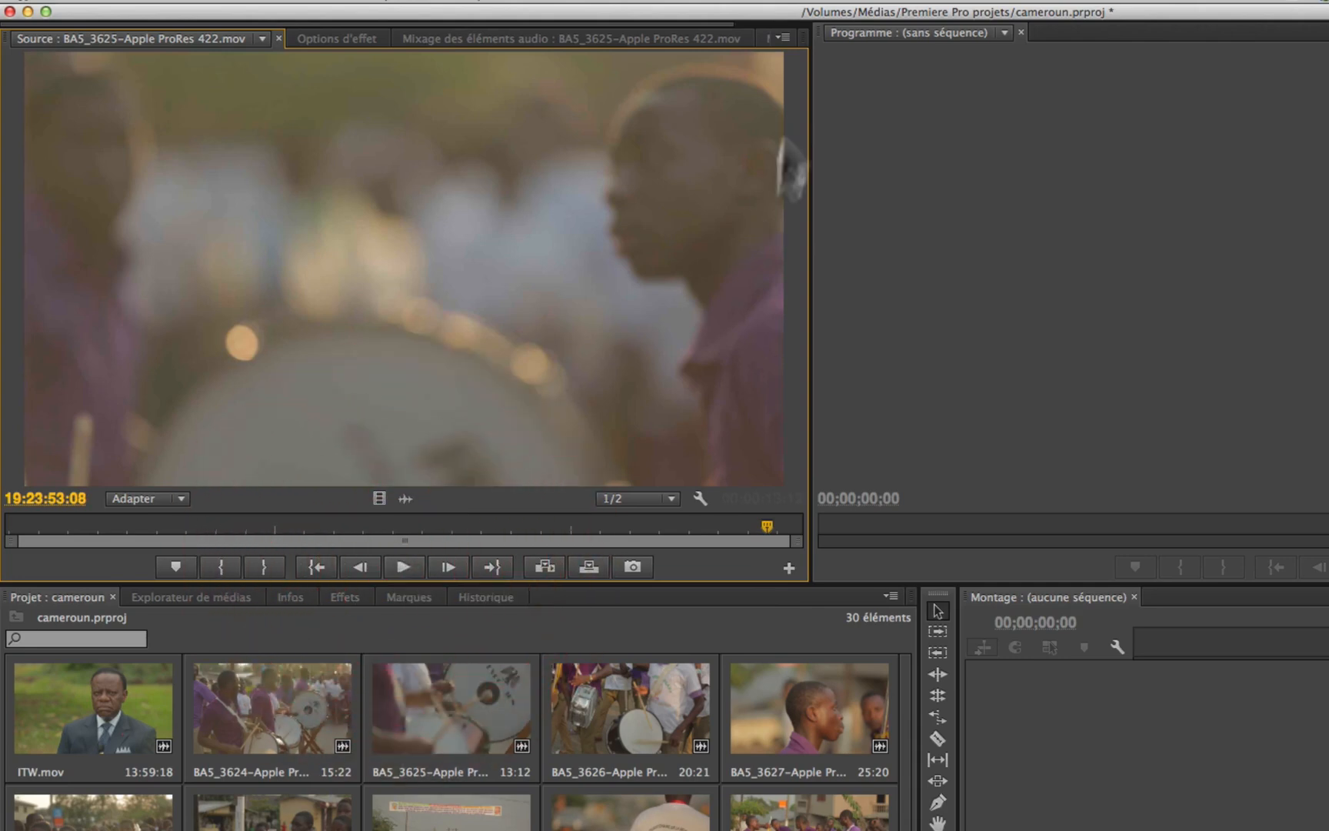
Step: Examine the Source monitor's playback resolution and paused resolution (Résolution interrompue) options without changing them
click(781, 36)
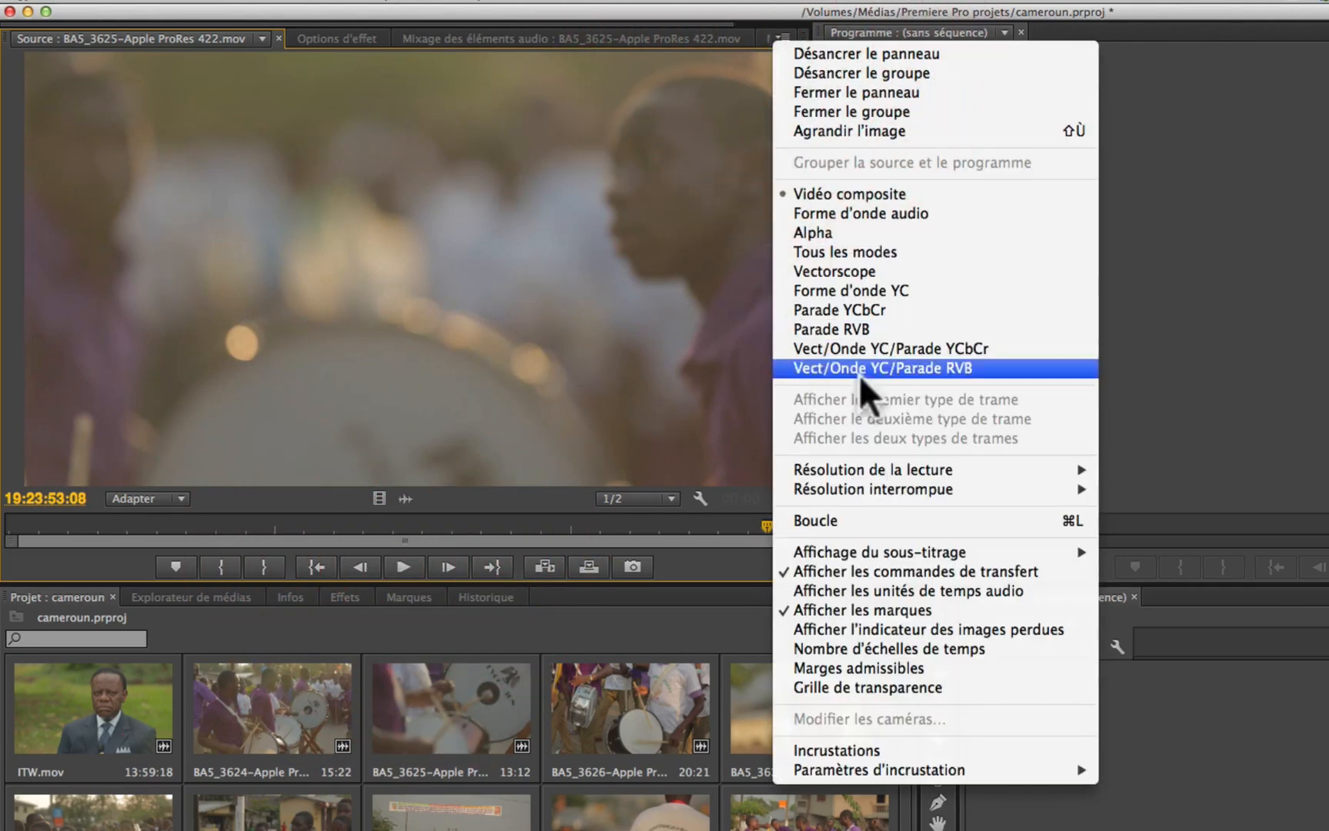
mouse_move(855, 468)
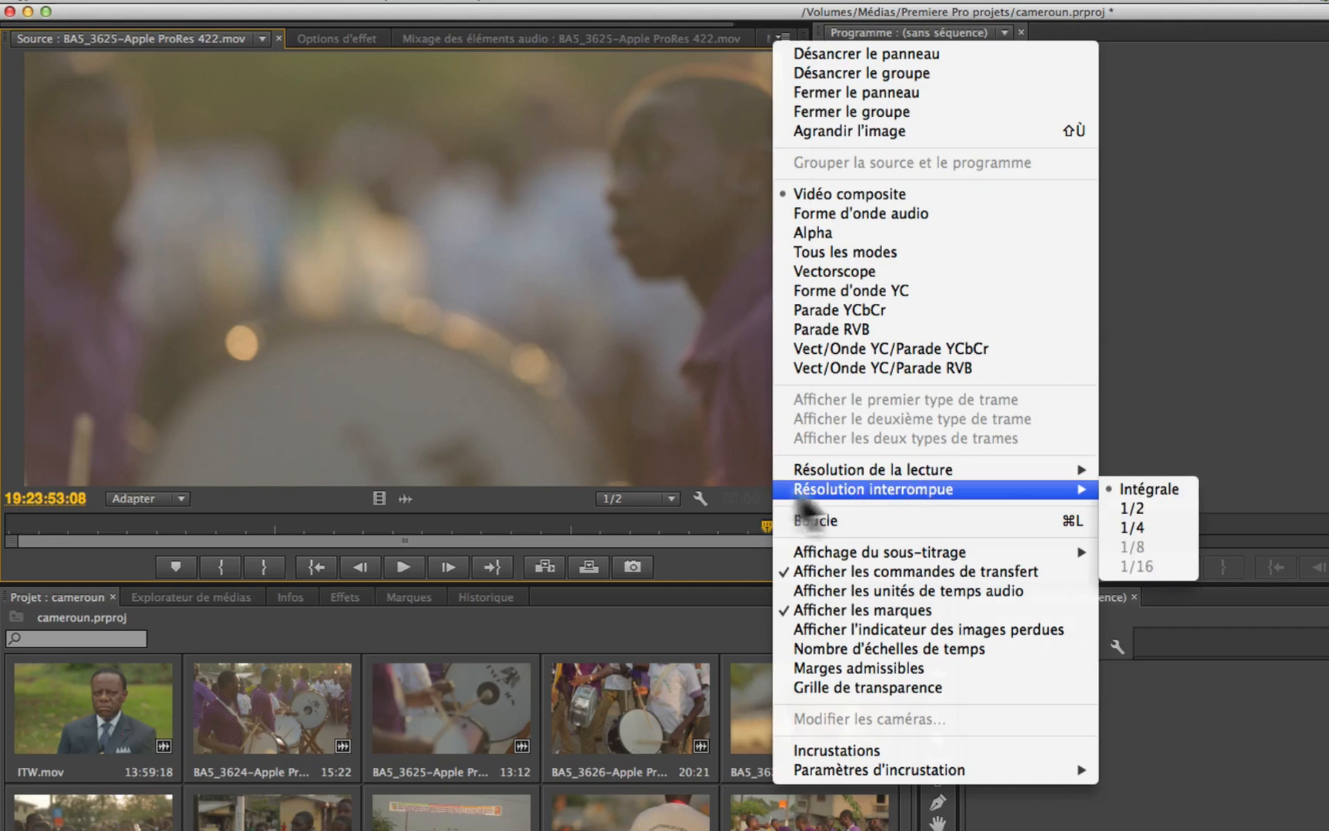
mouse_move(928, 498)
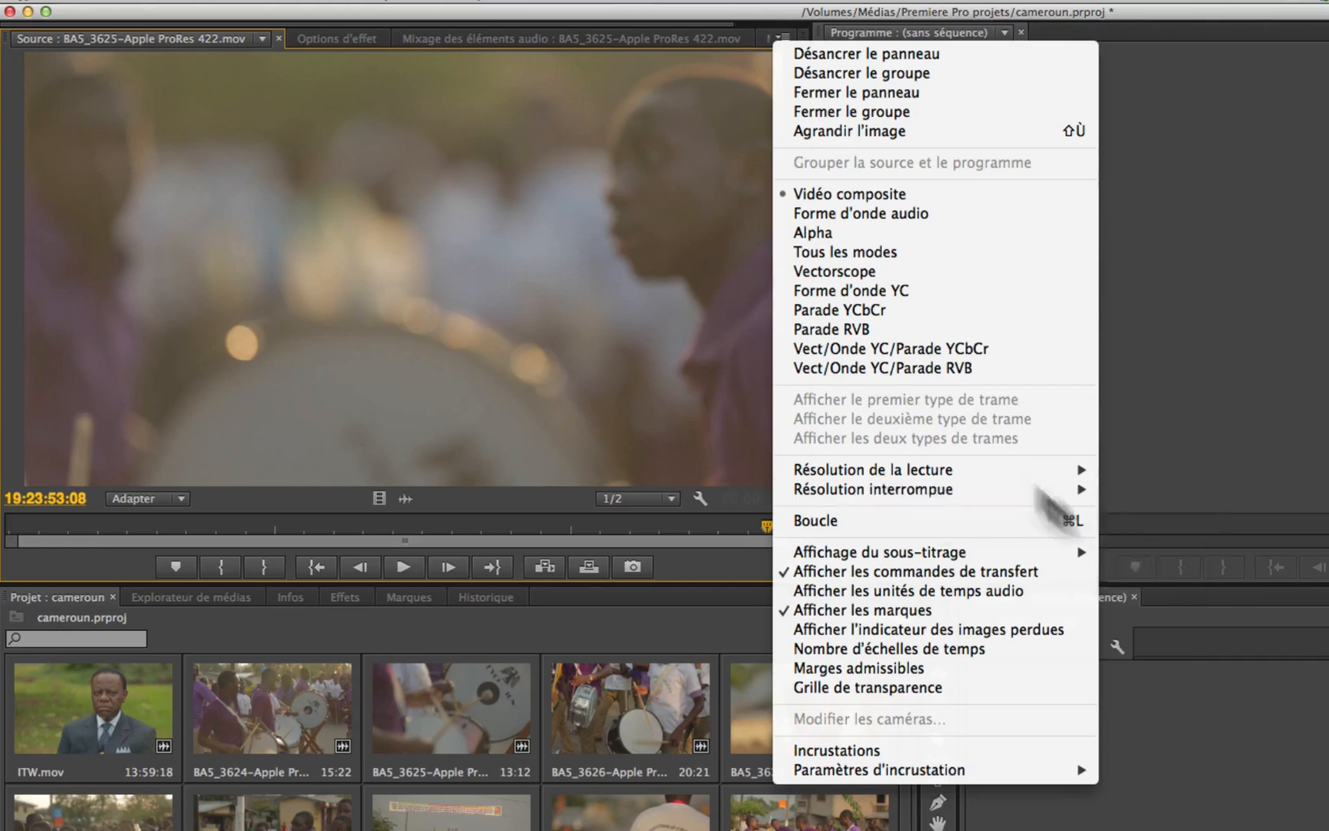
click(660, 219)
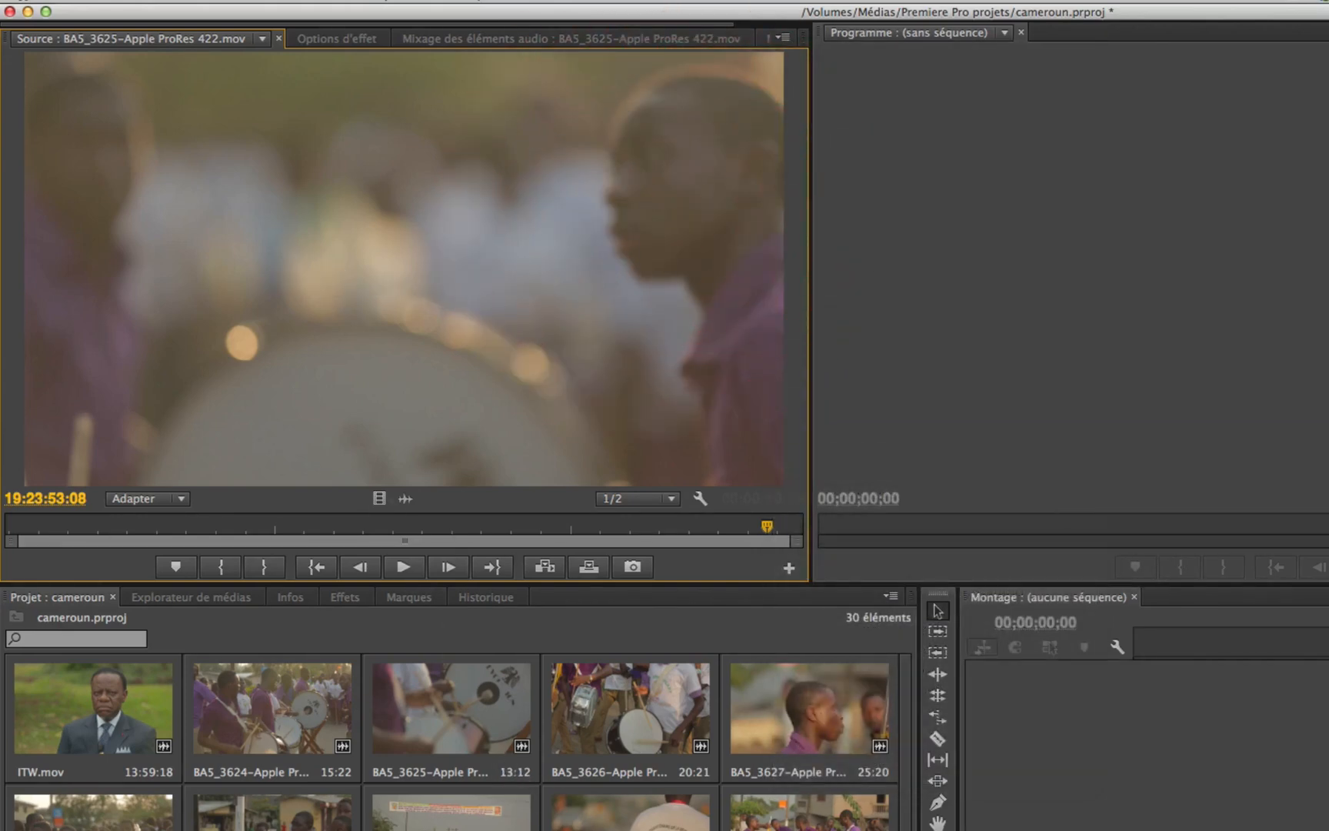
Step: Load clip BA5_3630 in the Source monitor, play it, and replay it from an earlier point
double_click(420, 804)
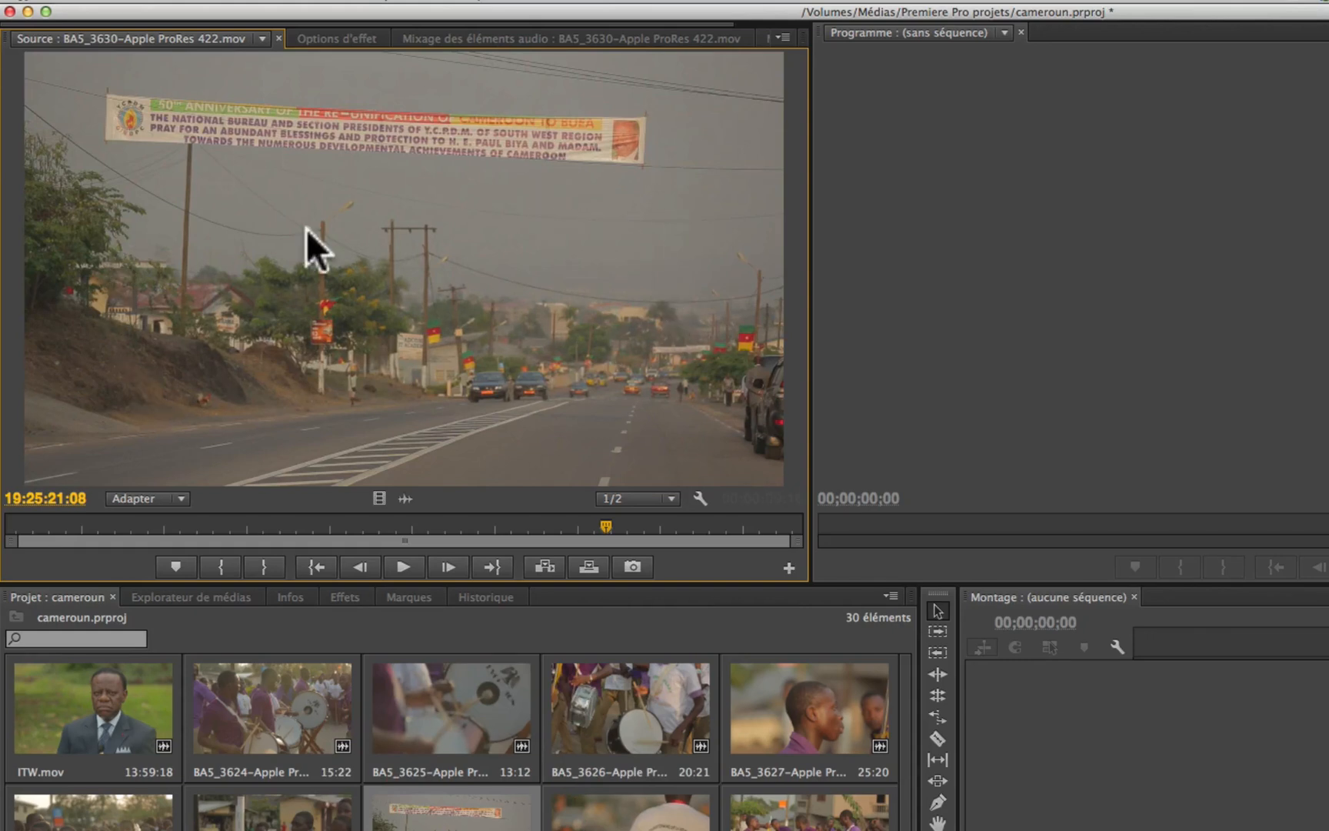
key(space)
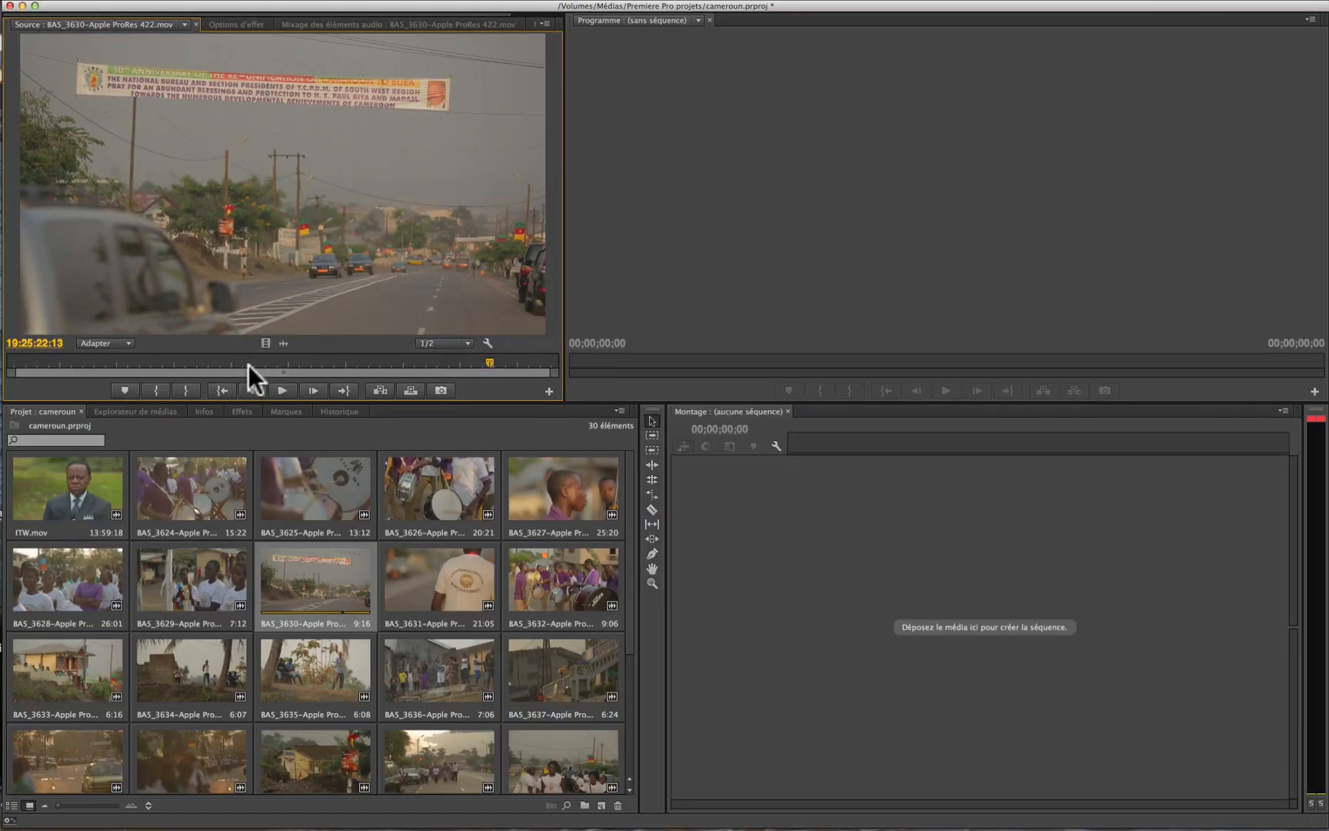
click(207, 361)
key(space)
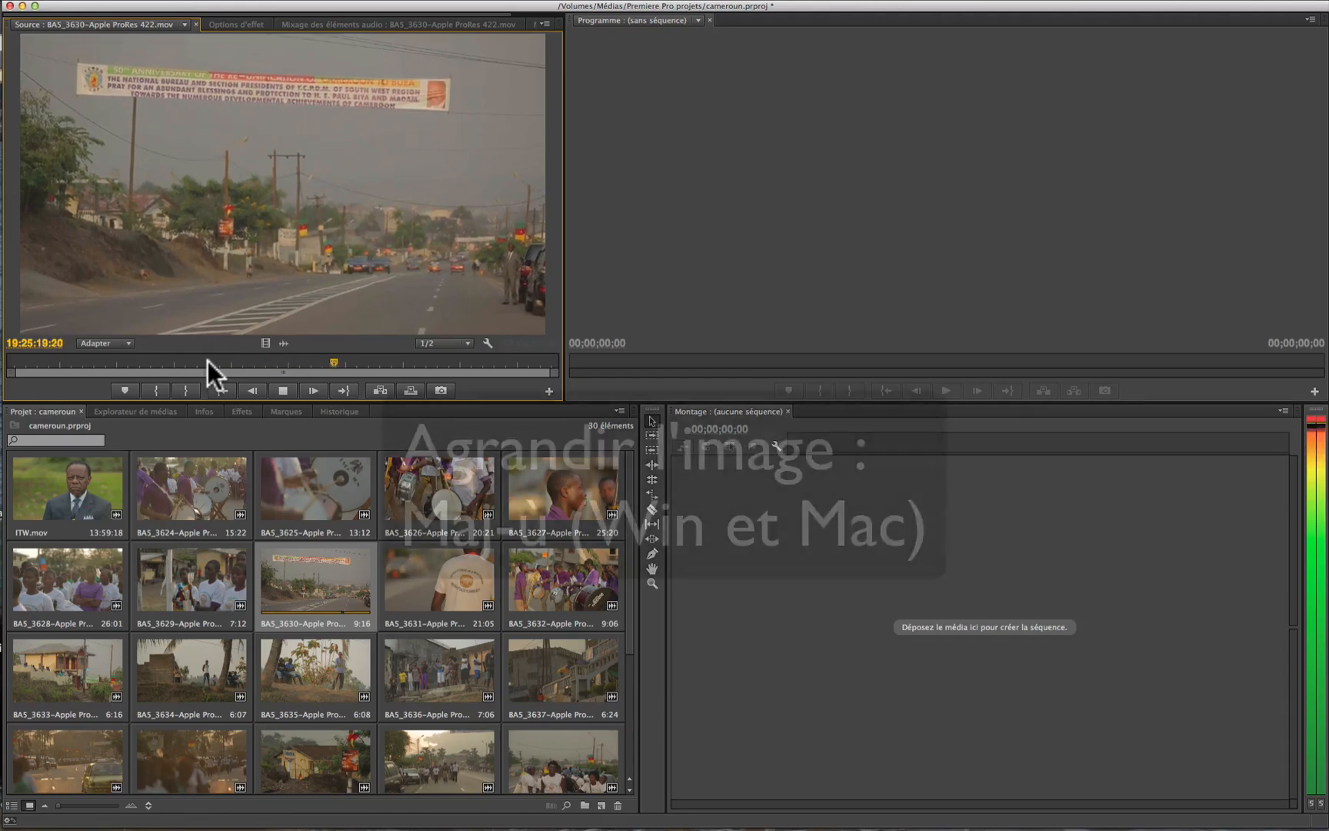
Step: Maximize and restore the Source monitor twice, pausing playback while enlarged, and check the panel's enlarge option
key(shift+ugrave)
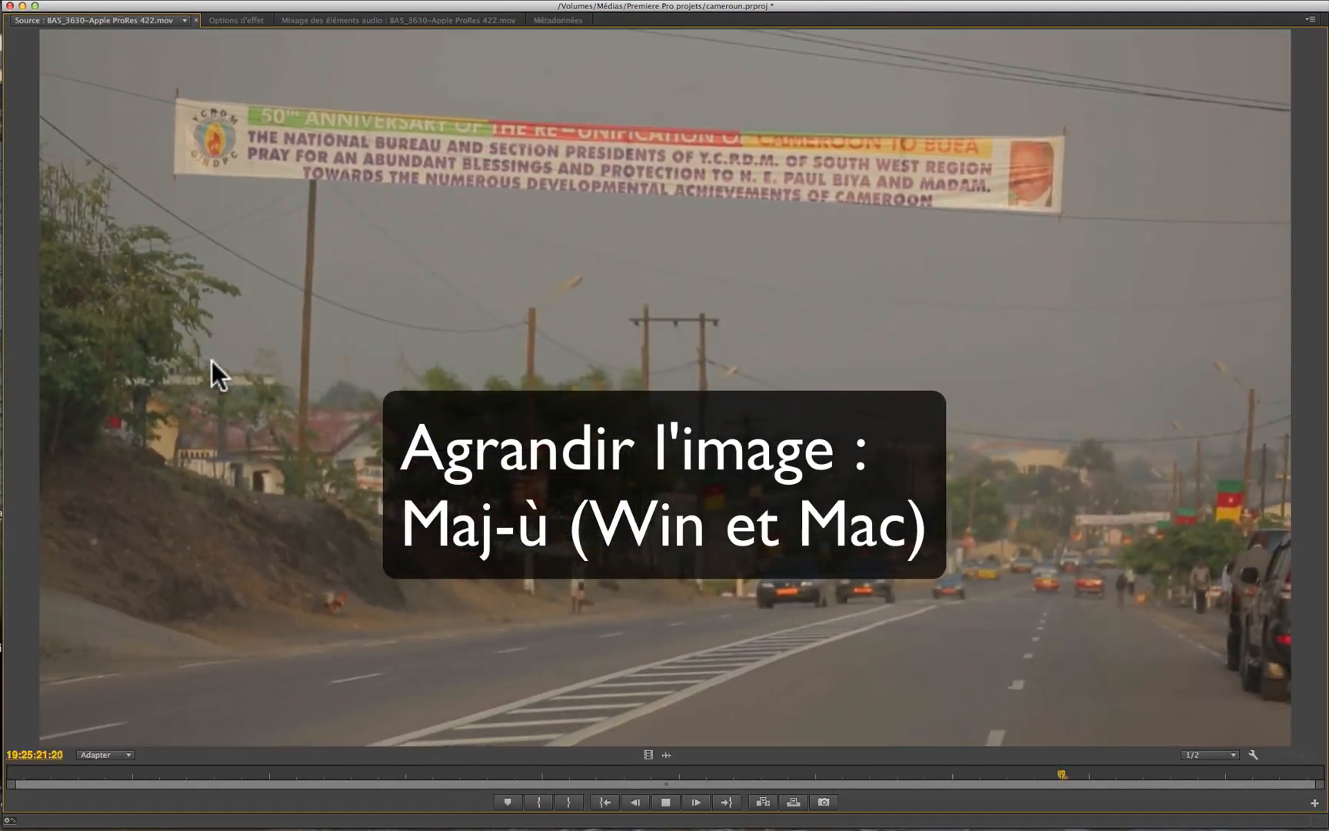
key(space)
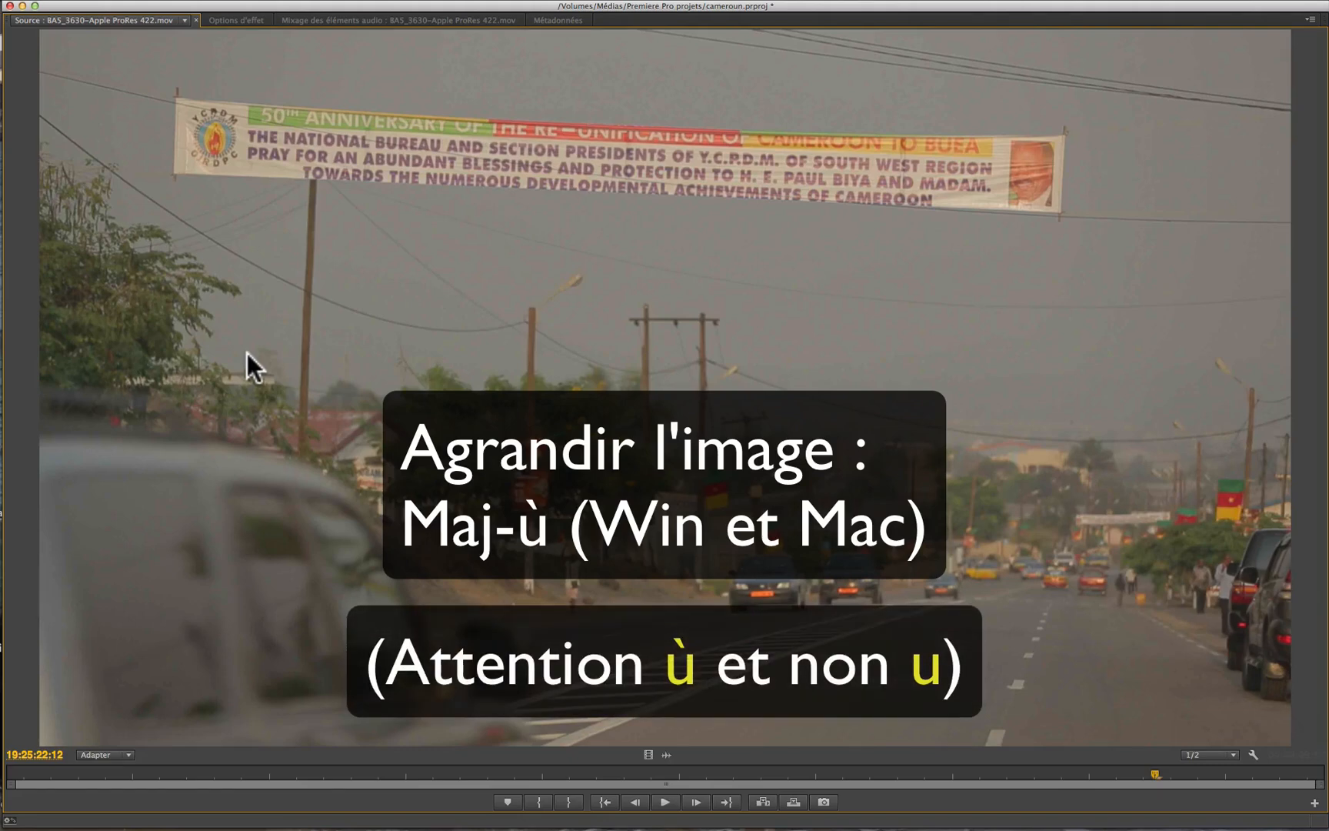
key(shift+ugrave)
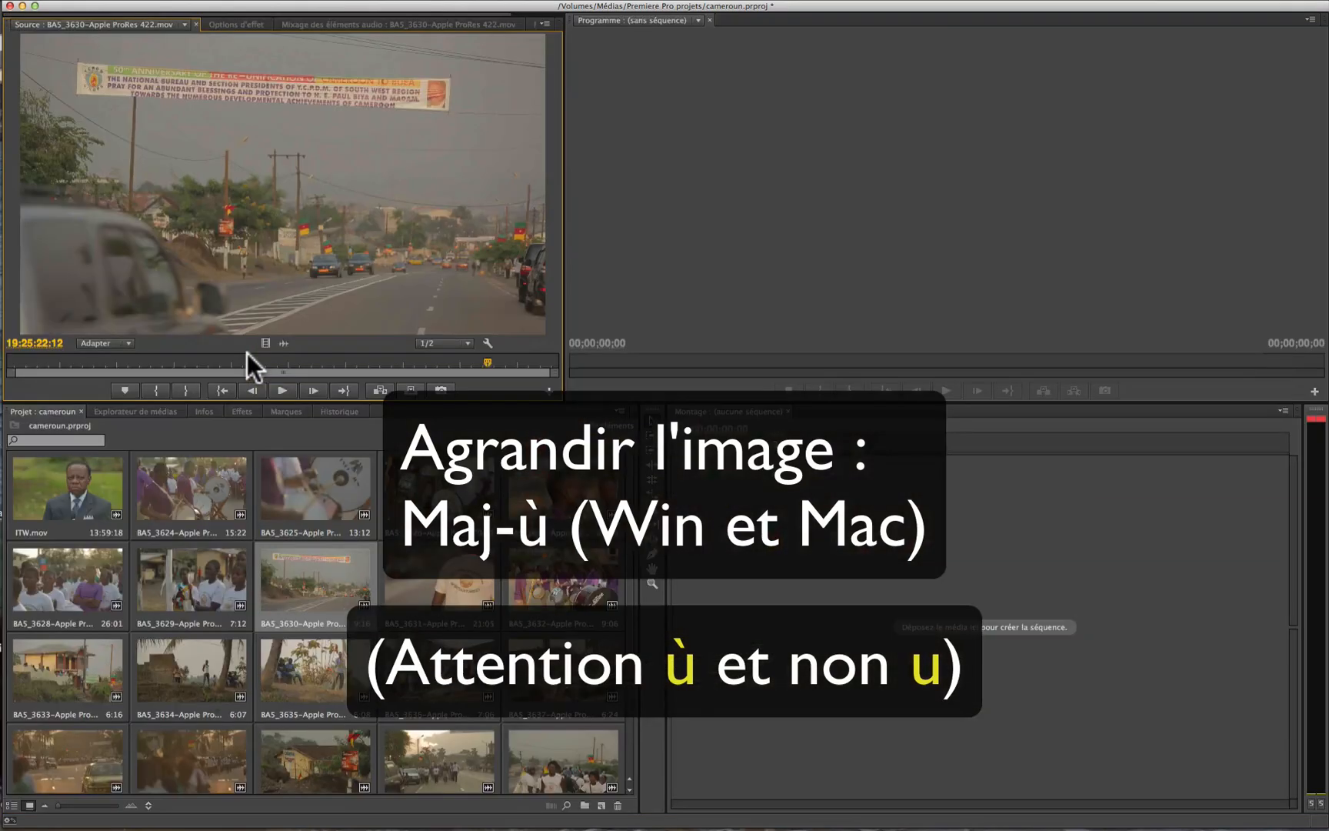
key(shift+ugrave)
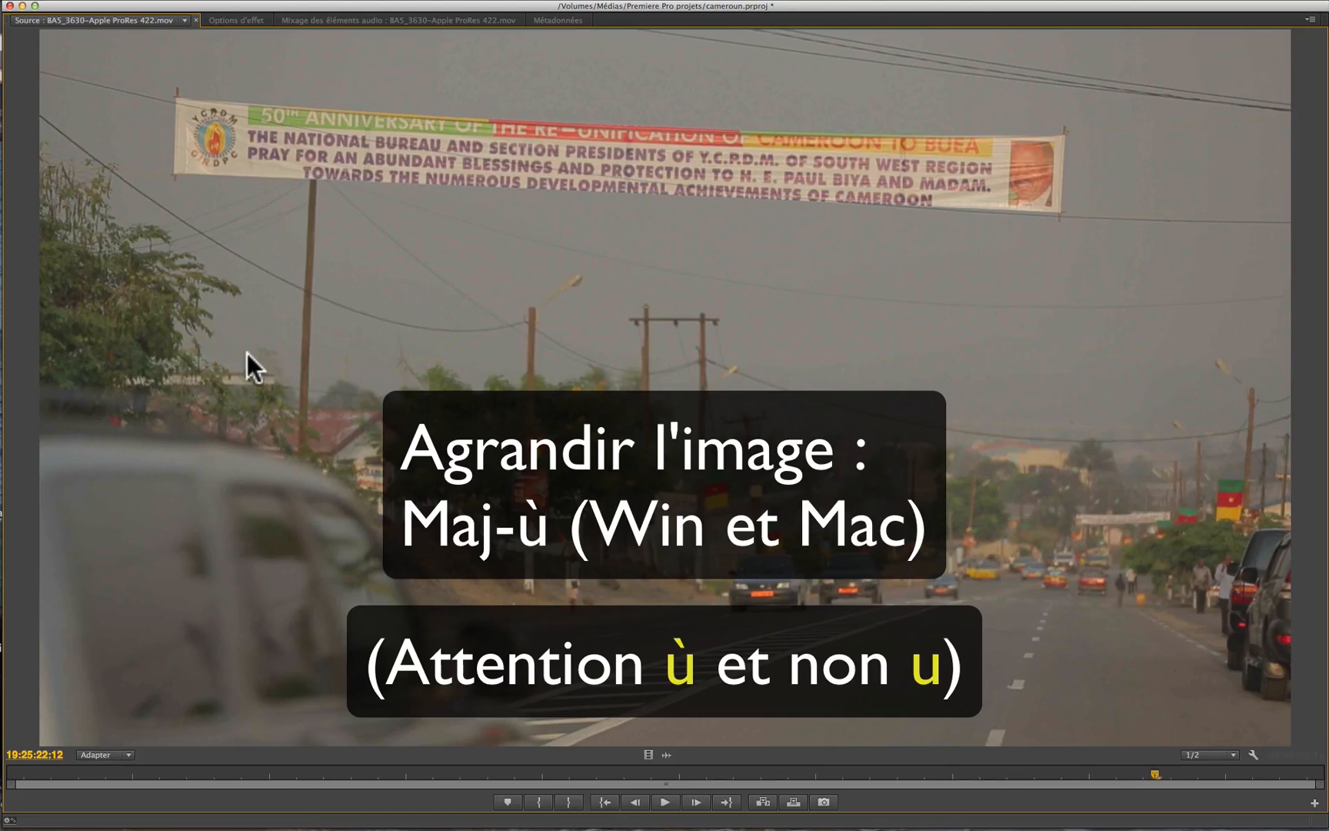
key(shift+ugrave)
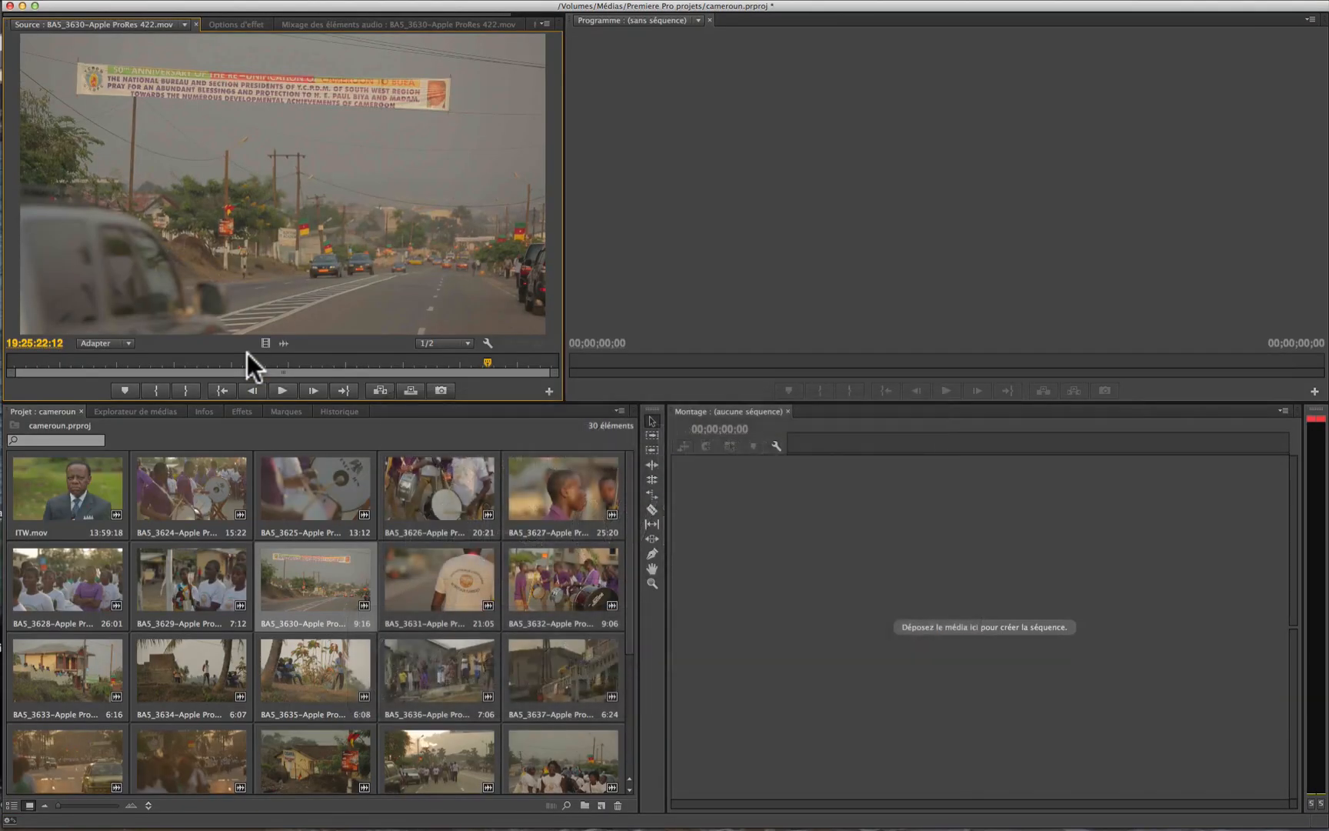
click(540, 22)
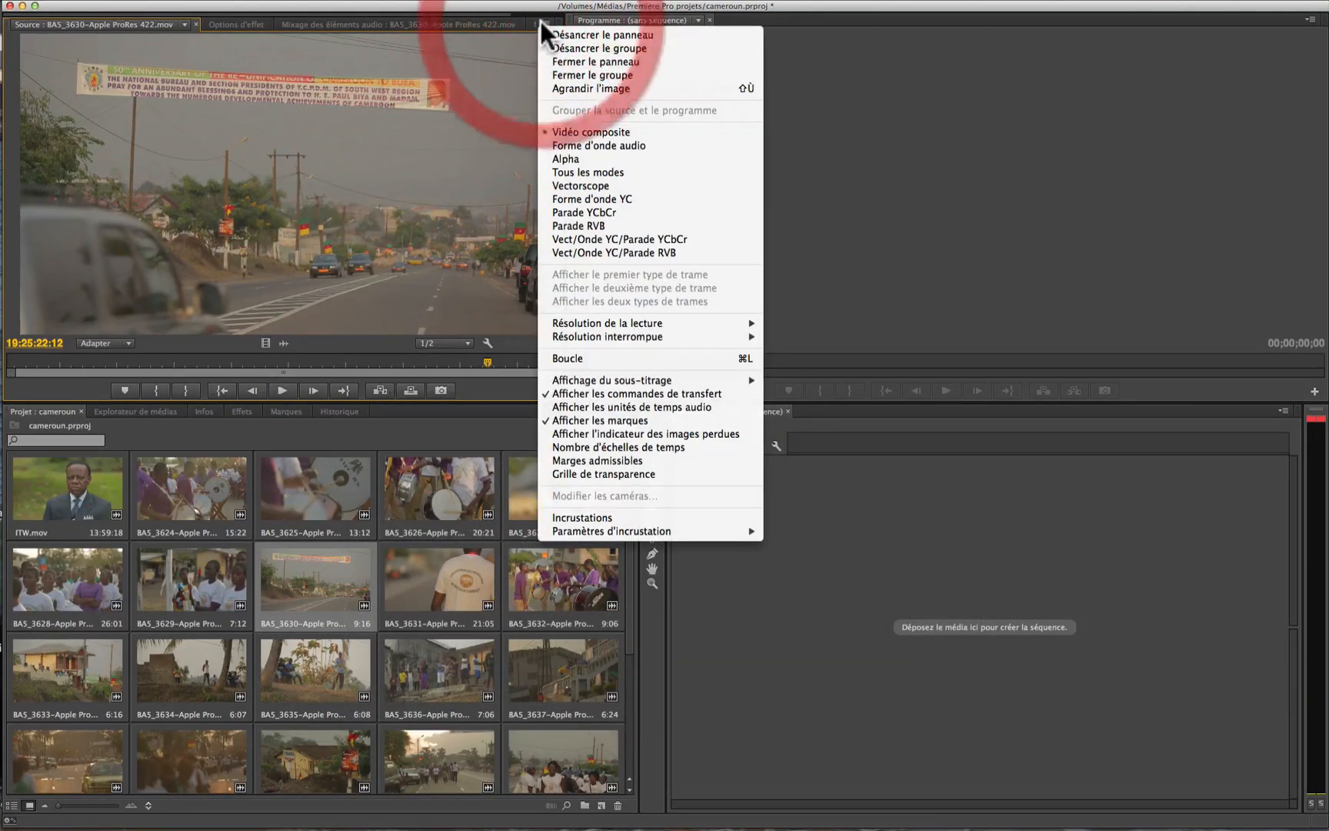
click(438, 88)
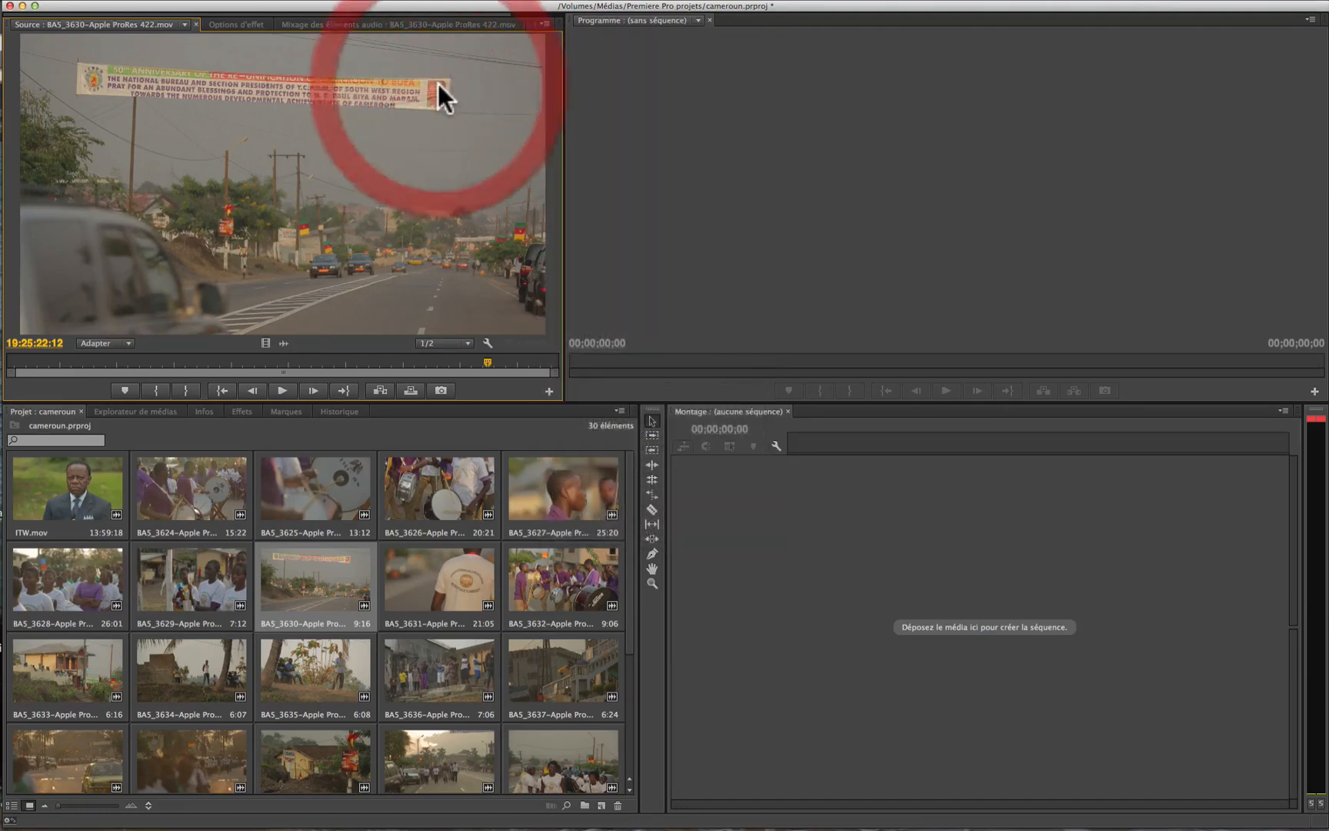
Step: Maximize and restore the empty Program monitor and the empty Montage timeline panel in turn
click(982, 134)
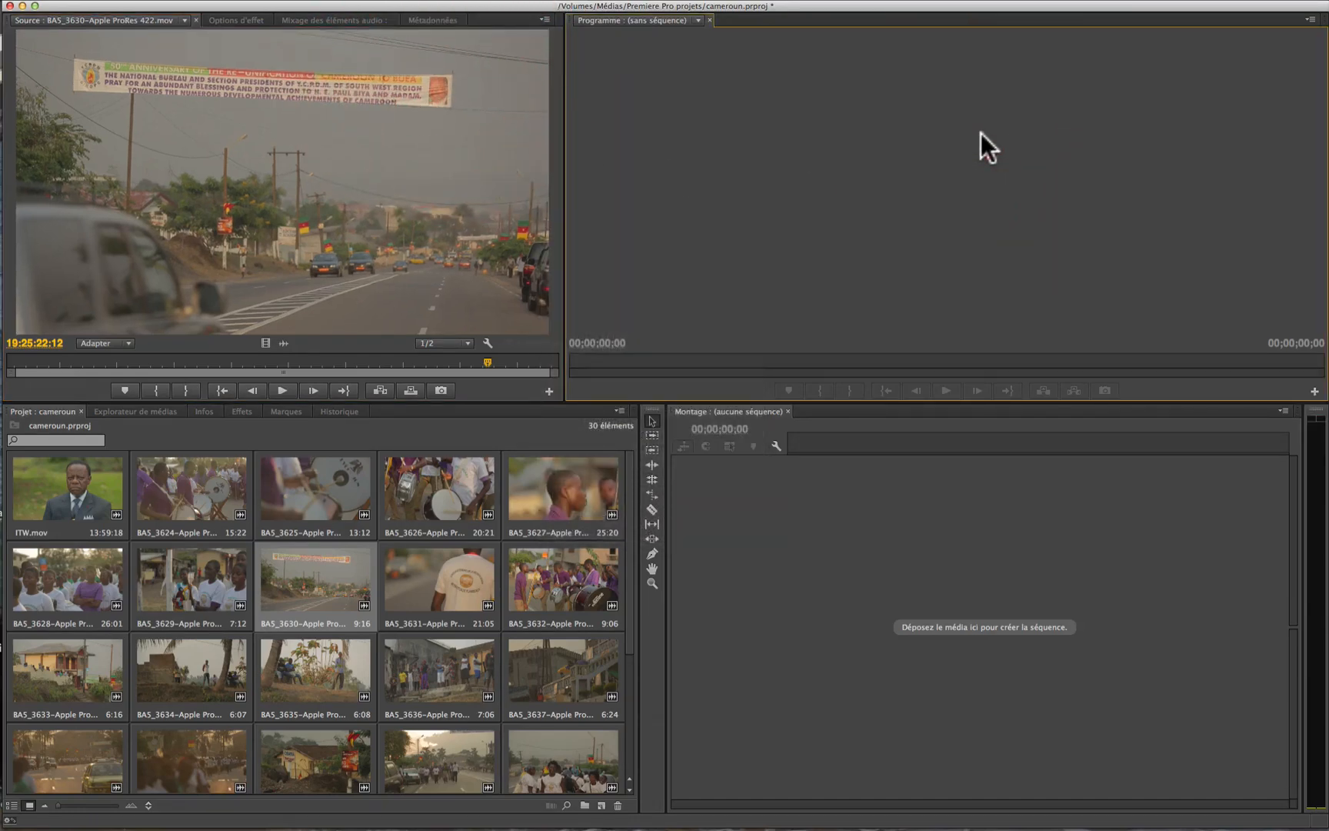
key(grave)
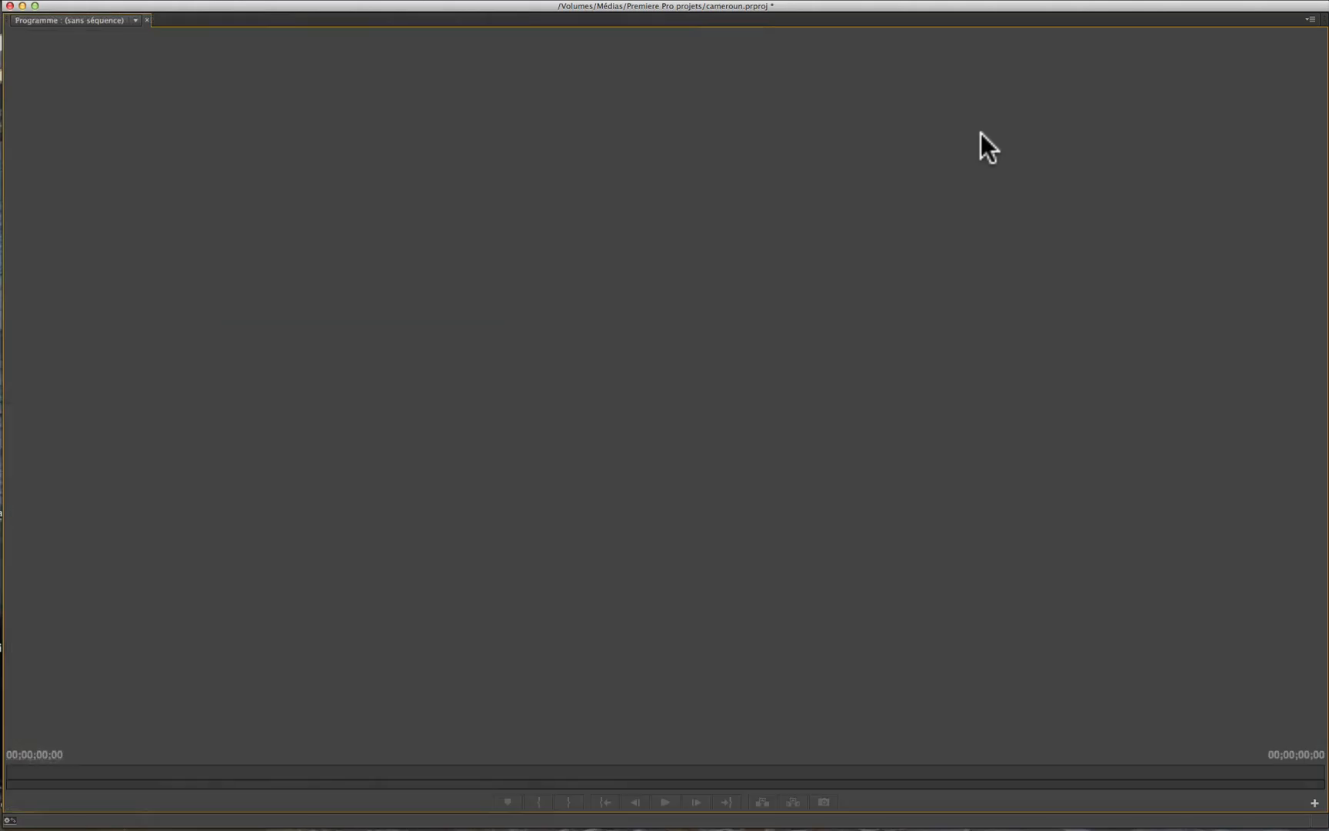
key(grave)
click(824, 523)
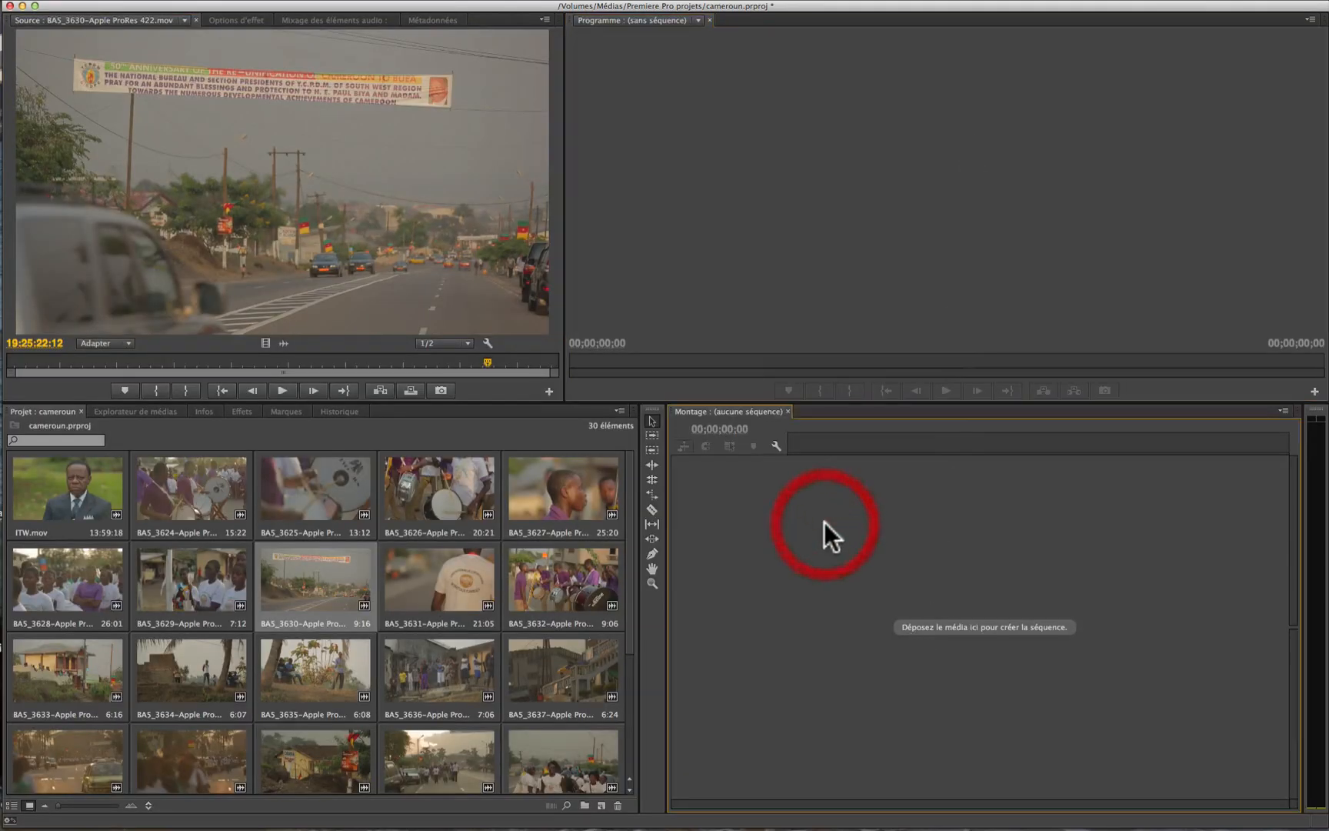
key(grave)
key(grave)
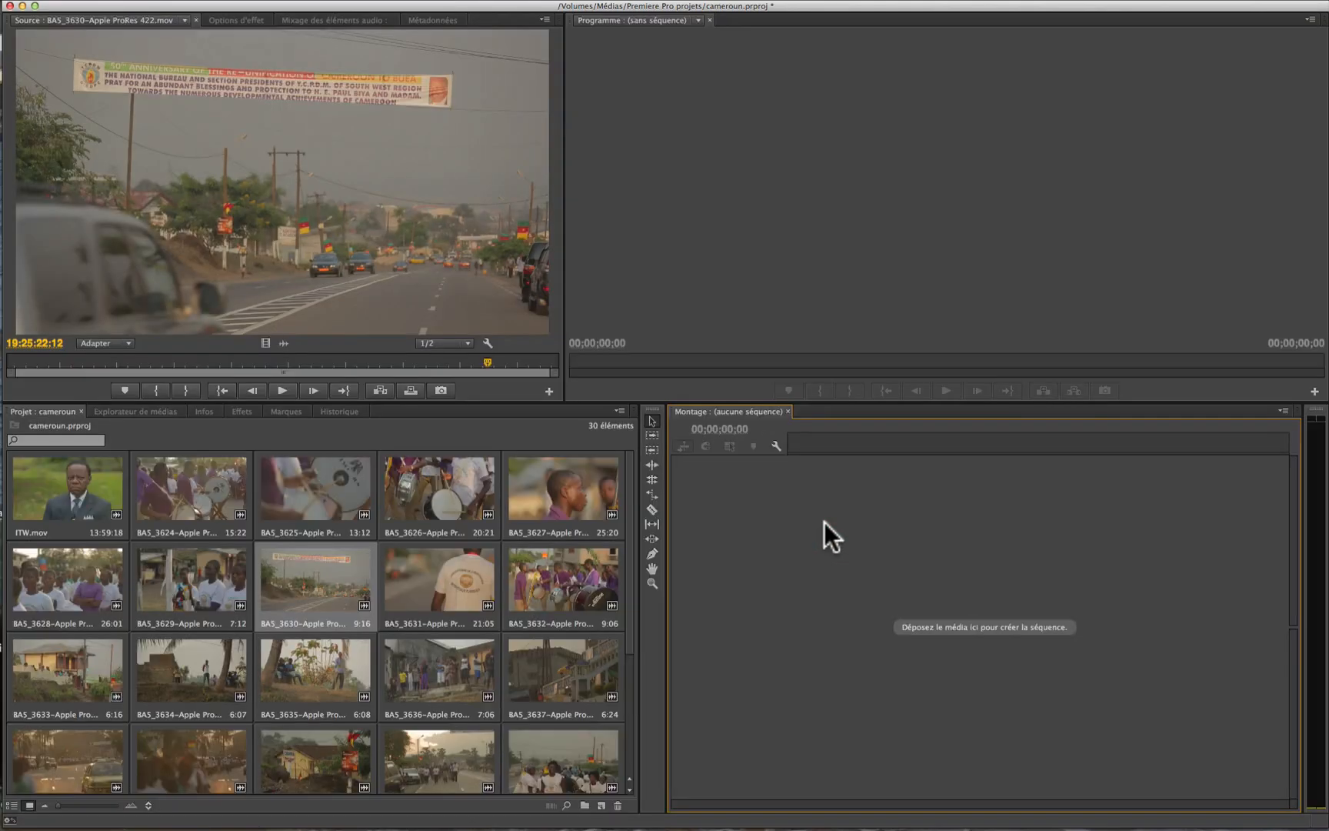
Step: Maximize the Project panel to view all its clips, and restore the normal layout
click(59, 512)
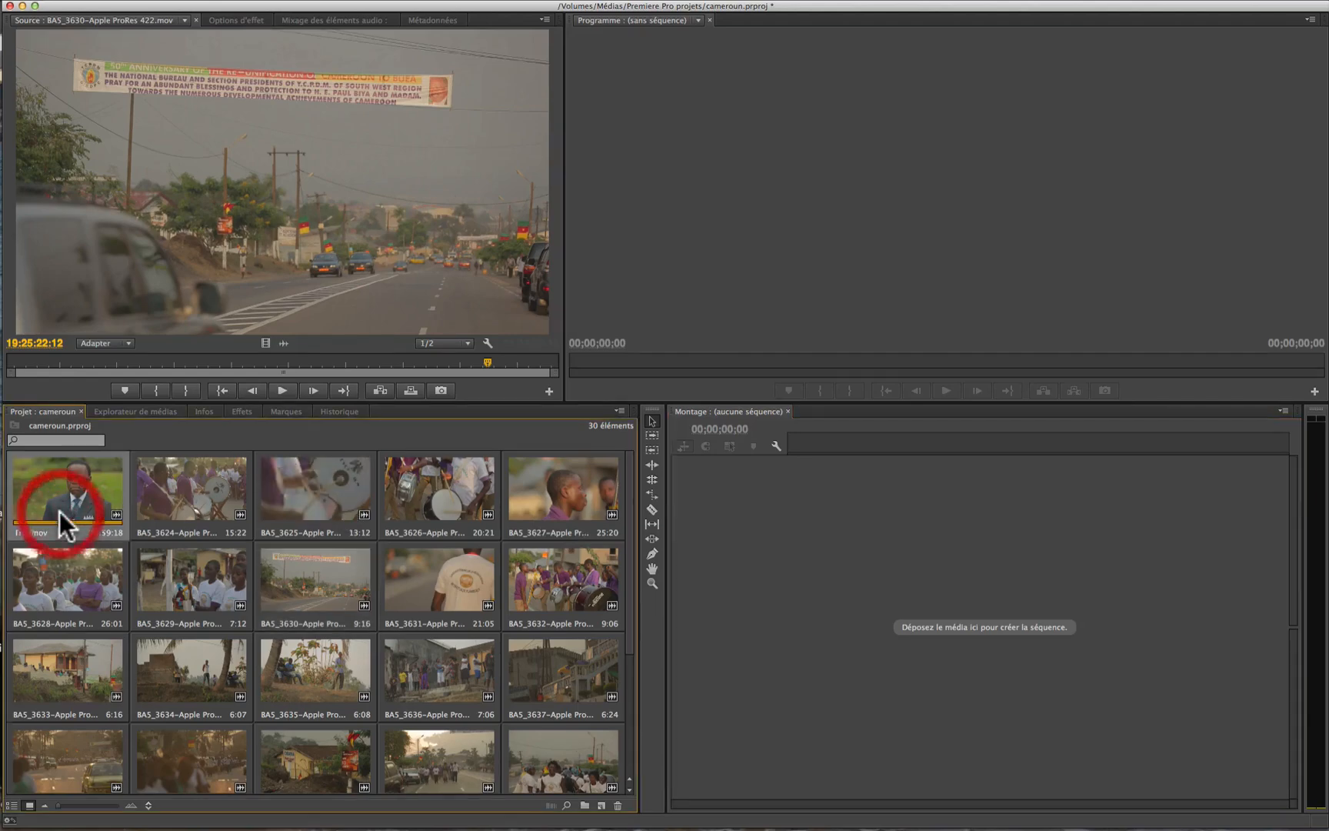
key(grave)
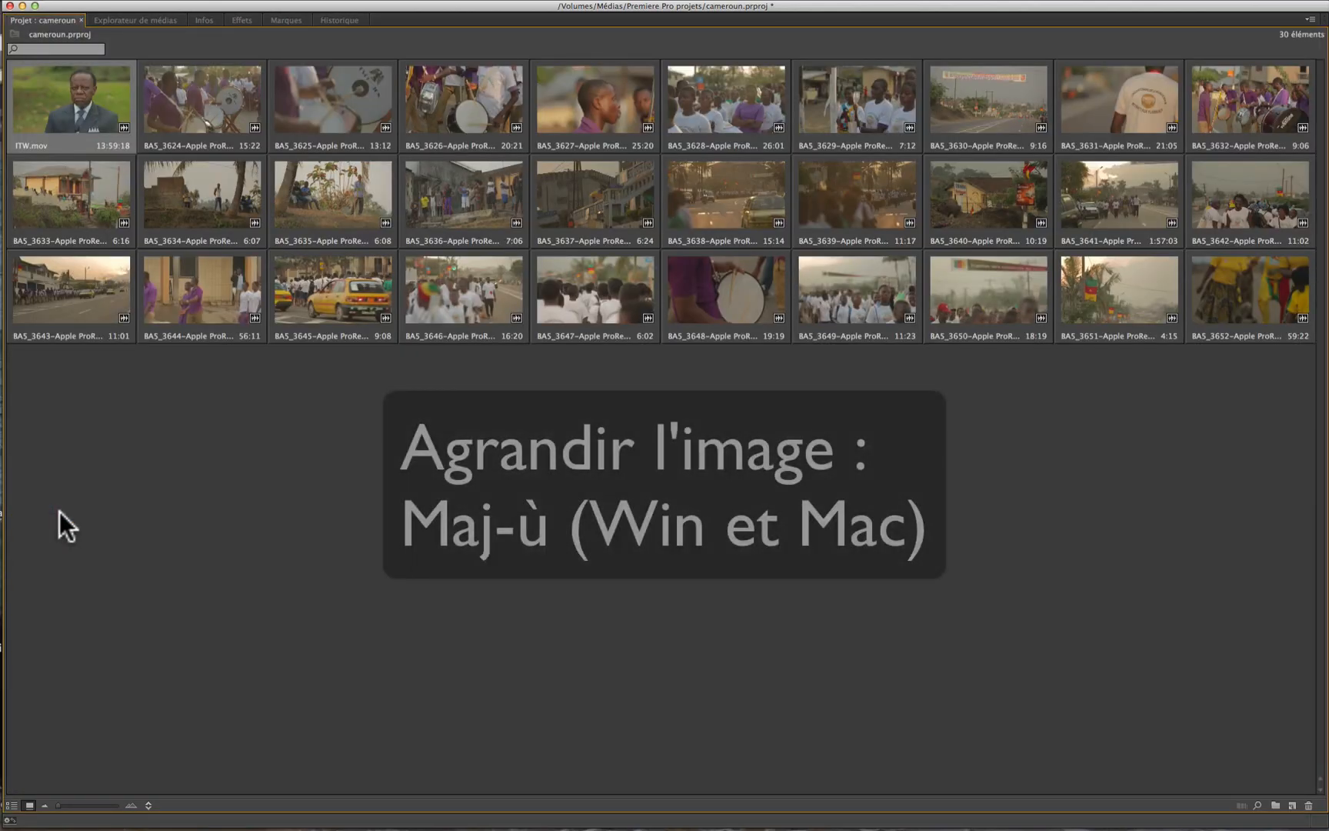
key(grave)
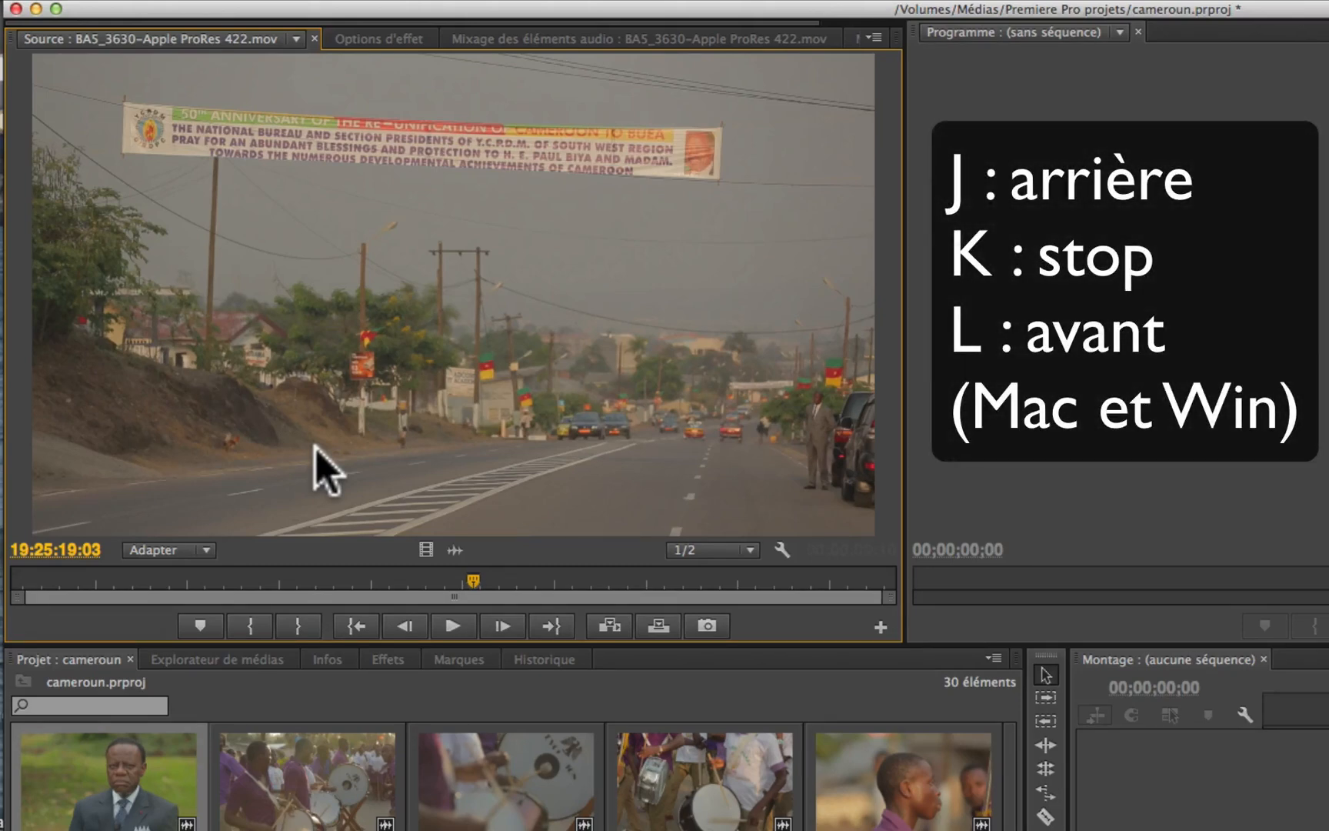
Step: Shuttle clip BA5_3630 backward, stop it, play it forward, reverse it again and stop
key(j)
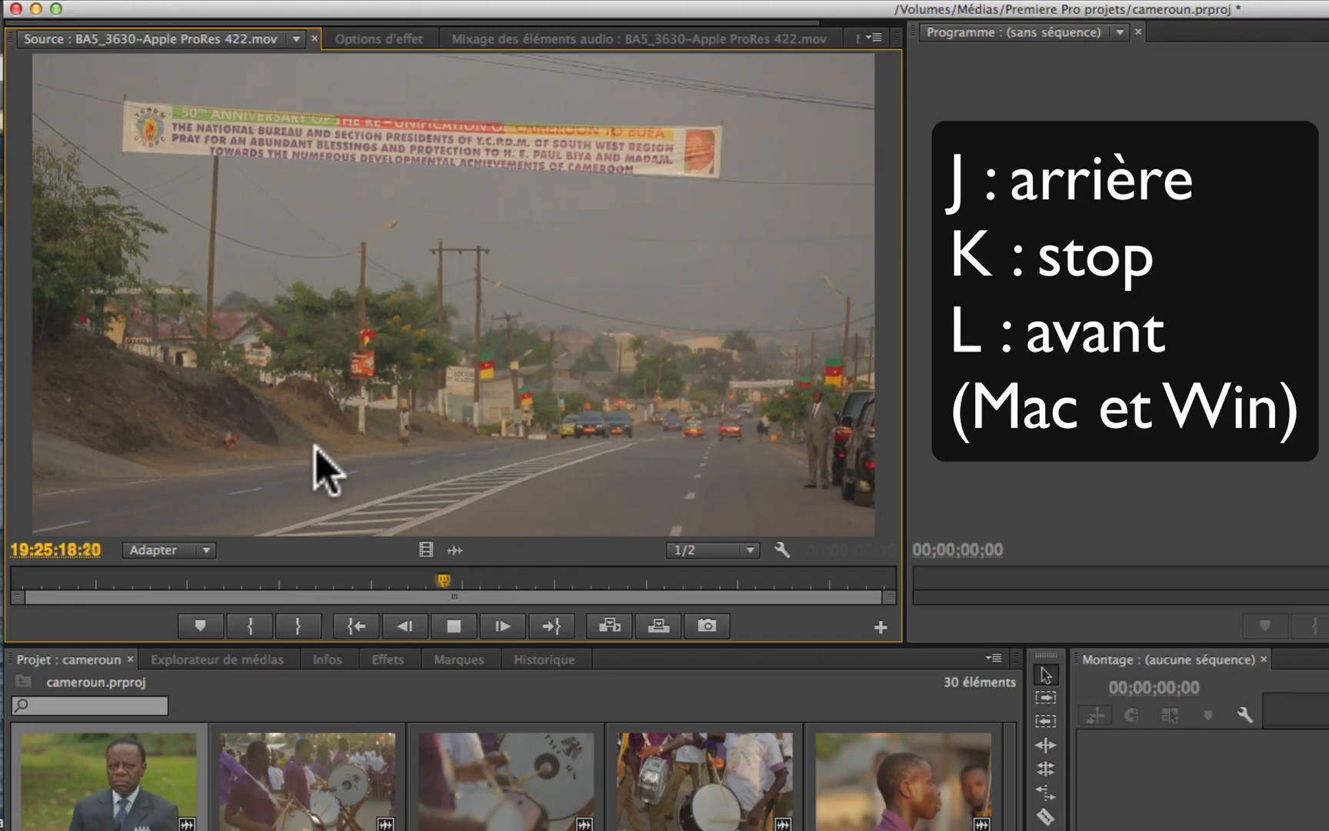
key(k)
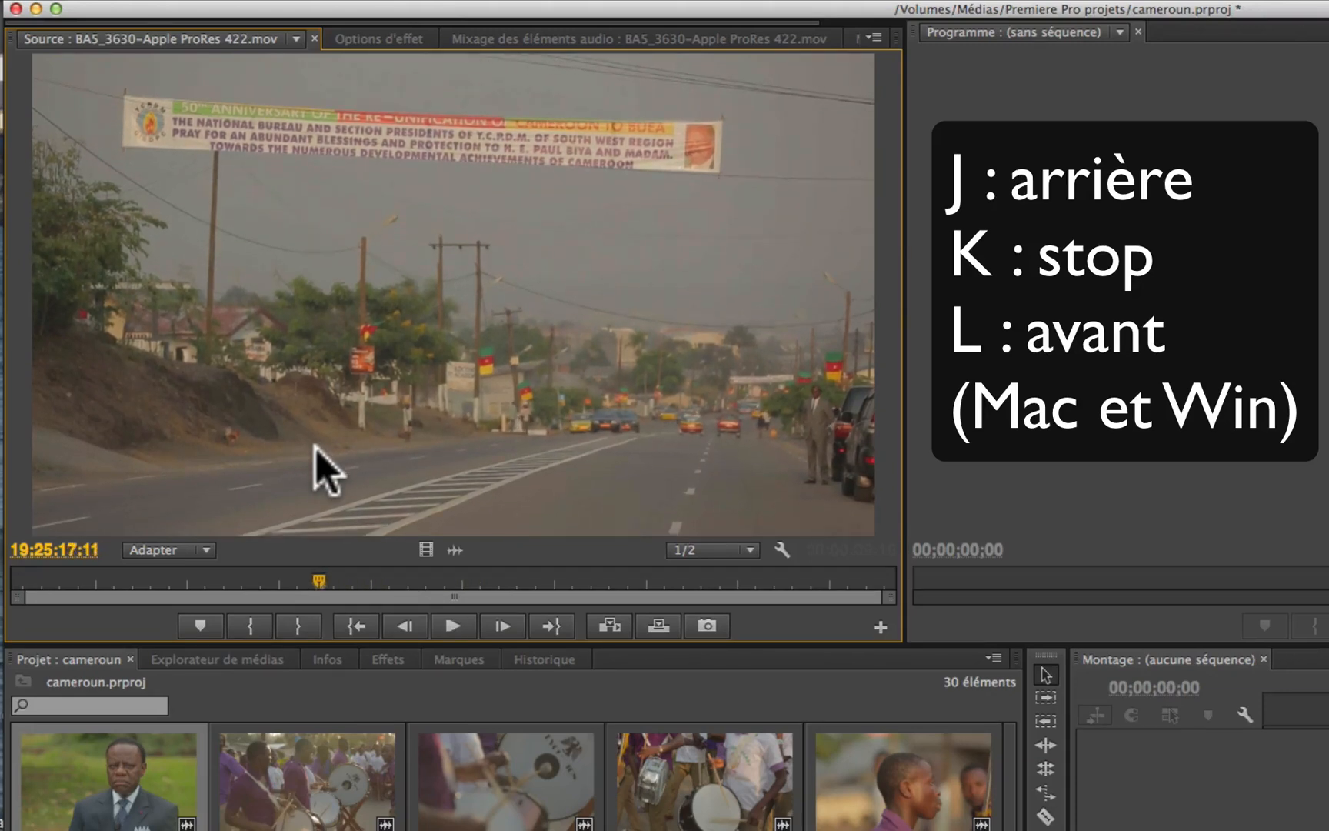
key(l)
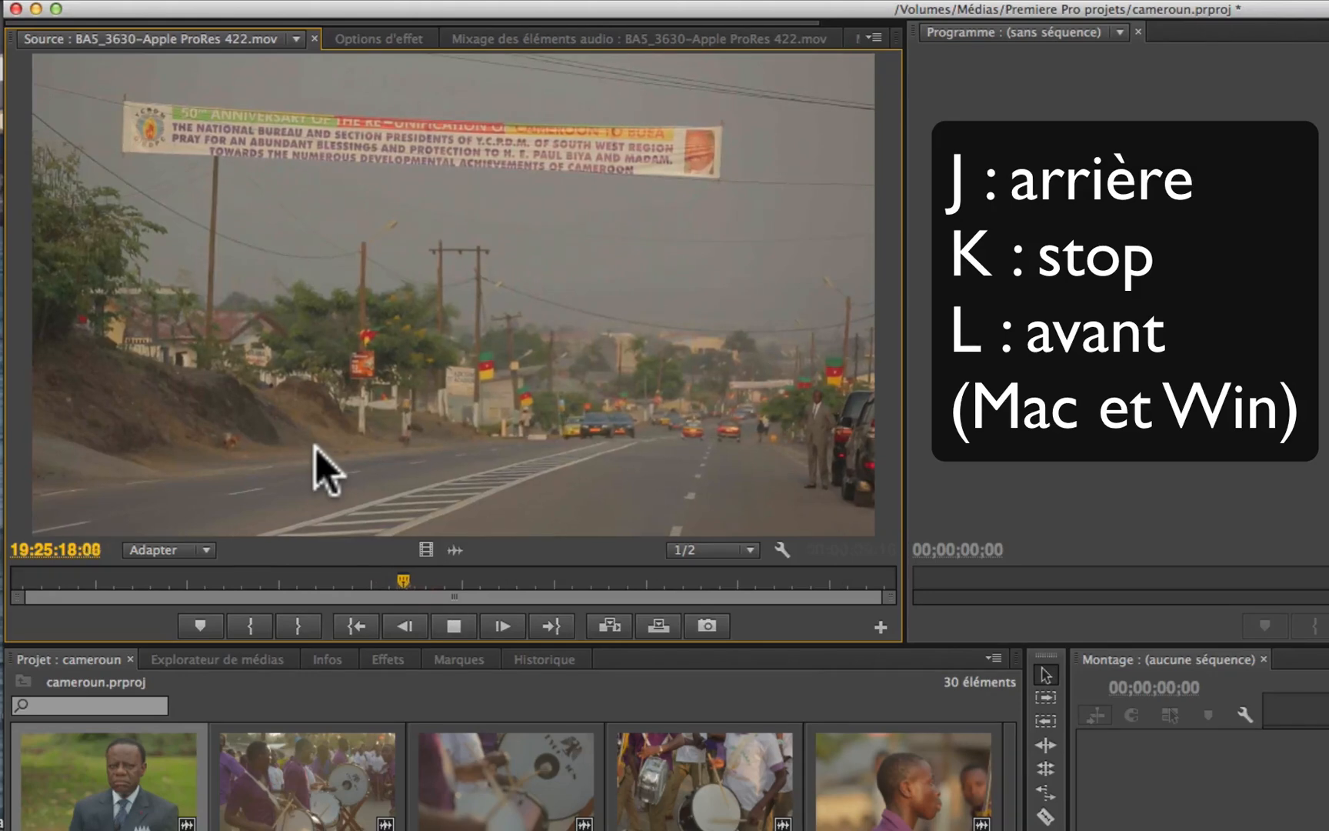
key(j)
key(k)
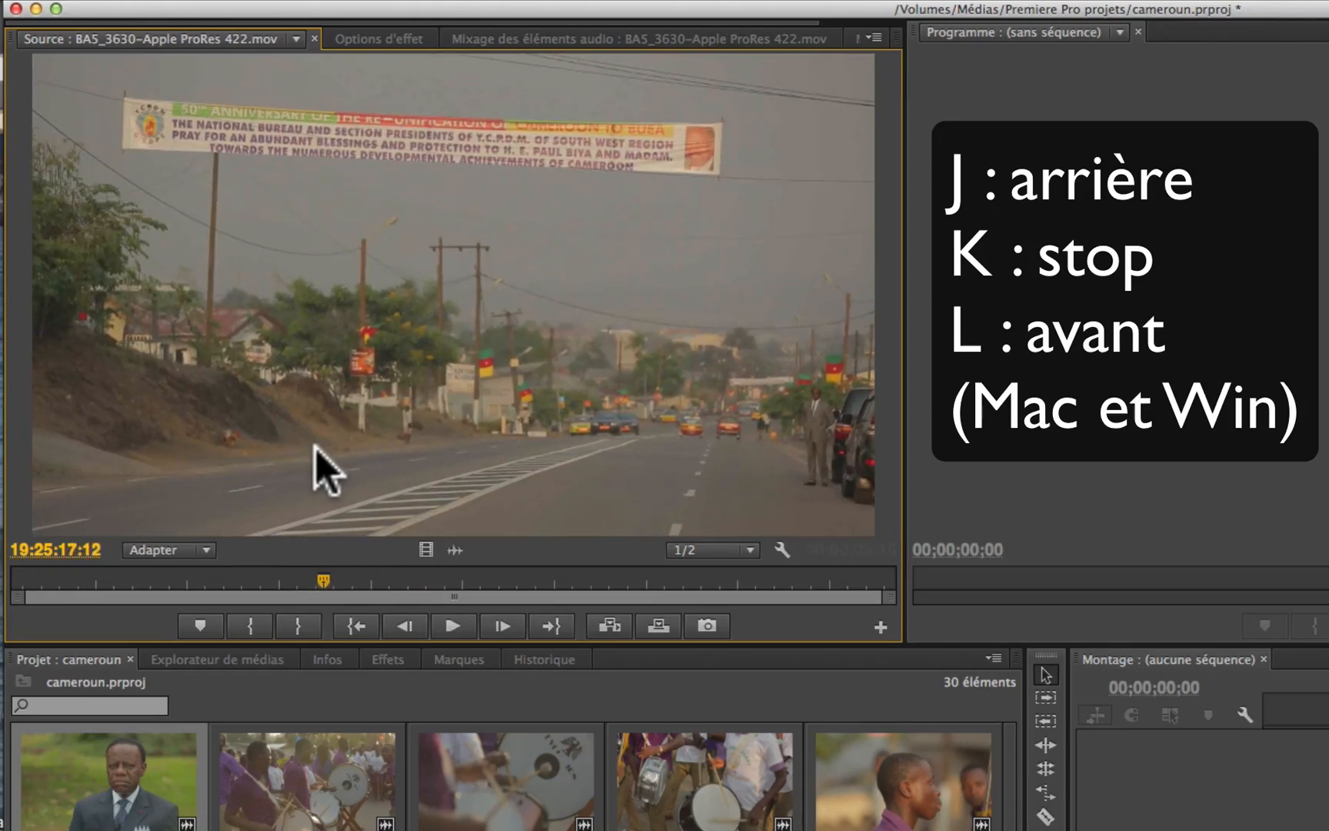
Step: Open clip BA5_3624 in the Source monitor, play it forward, stop it, play it backward and stop again
double_click(298, 766)
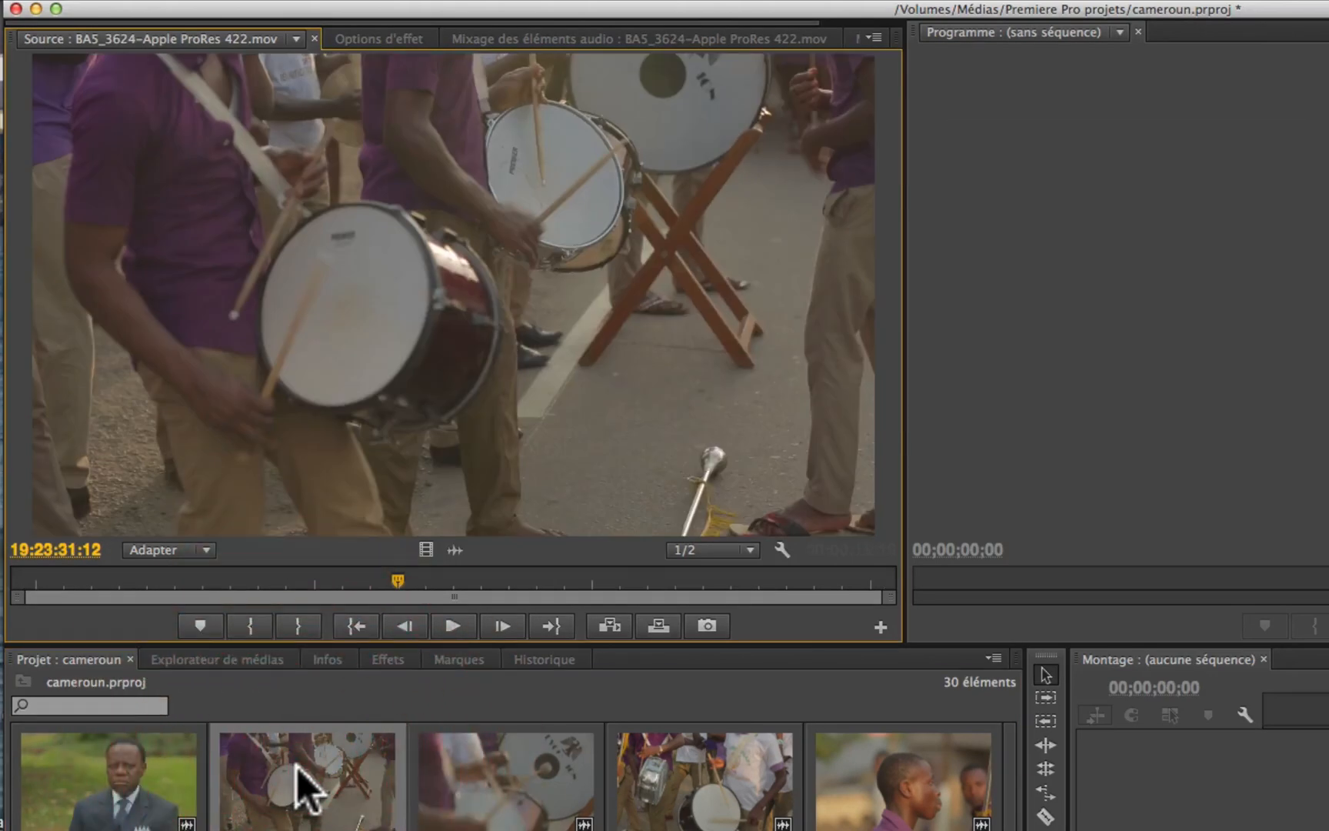
key(l)
key(k)
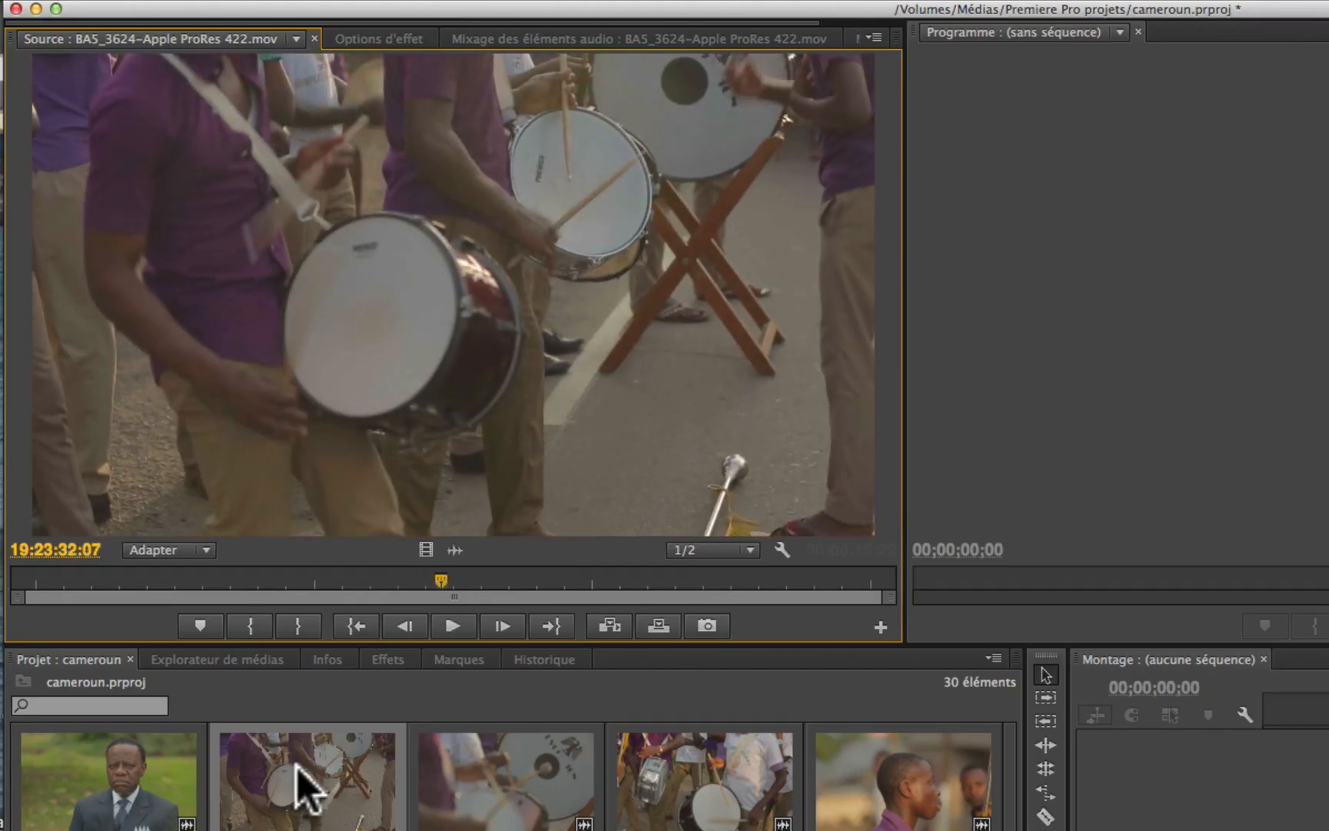
key(j)
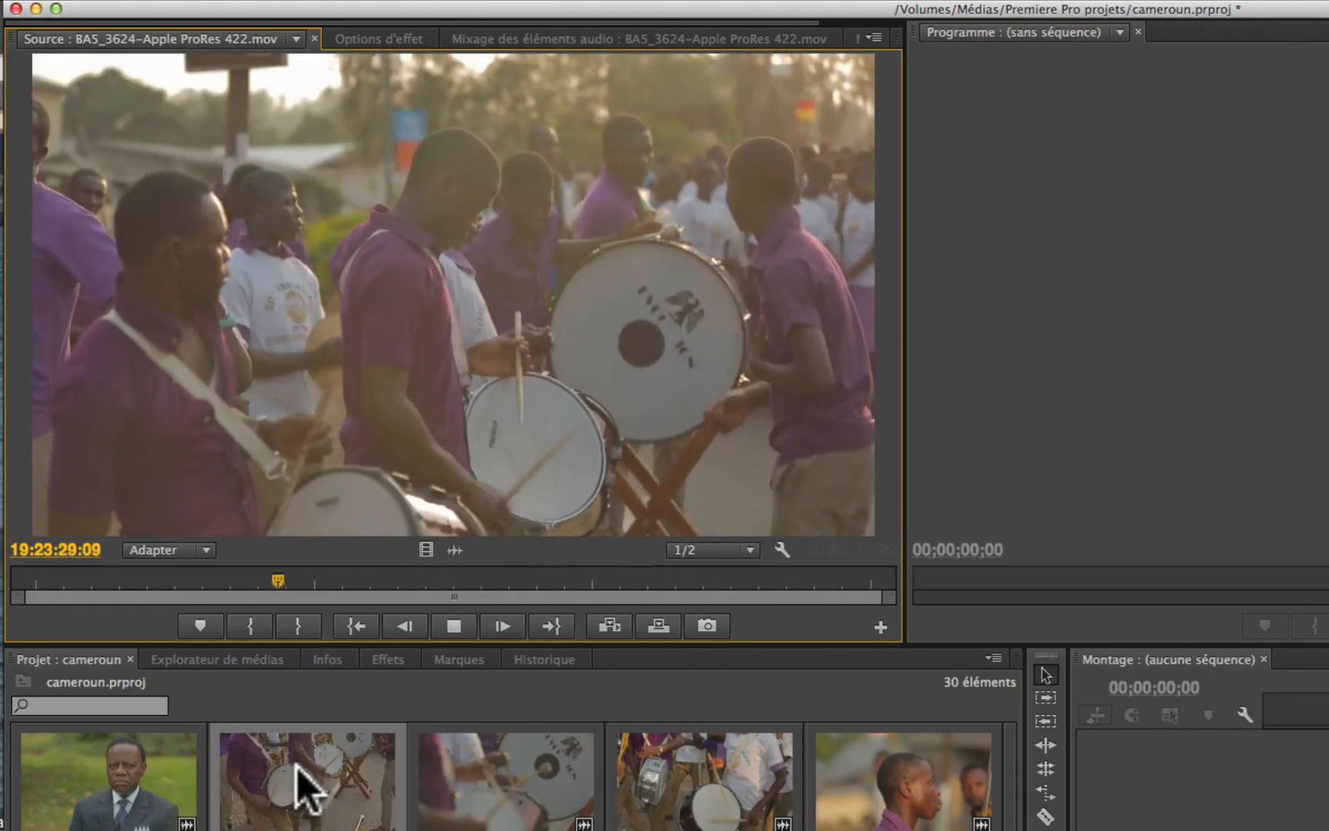
key(k)
Step: Shuttle clip BA5_3624 forward at 200%, raise the speed to 400%, and stop
key(l)
key(l)
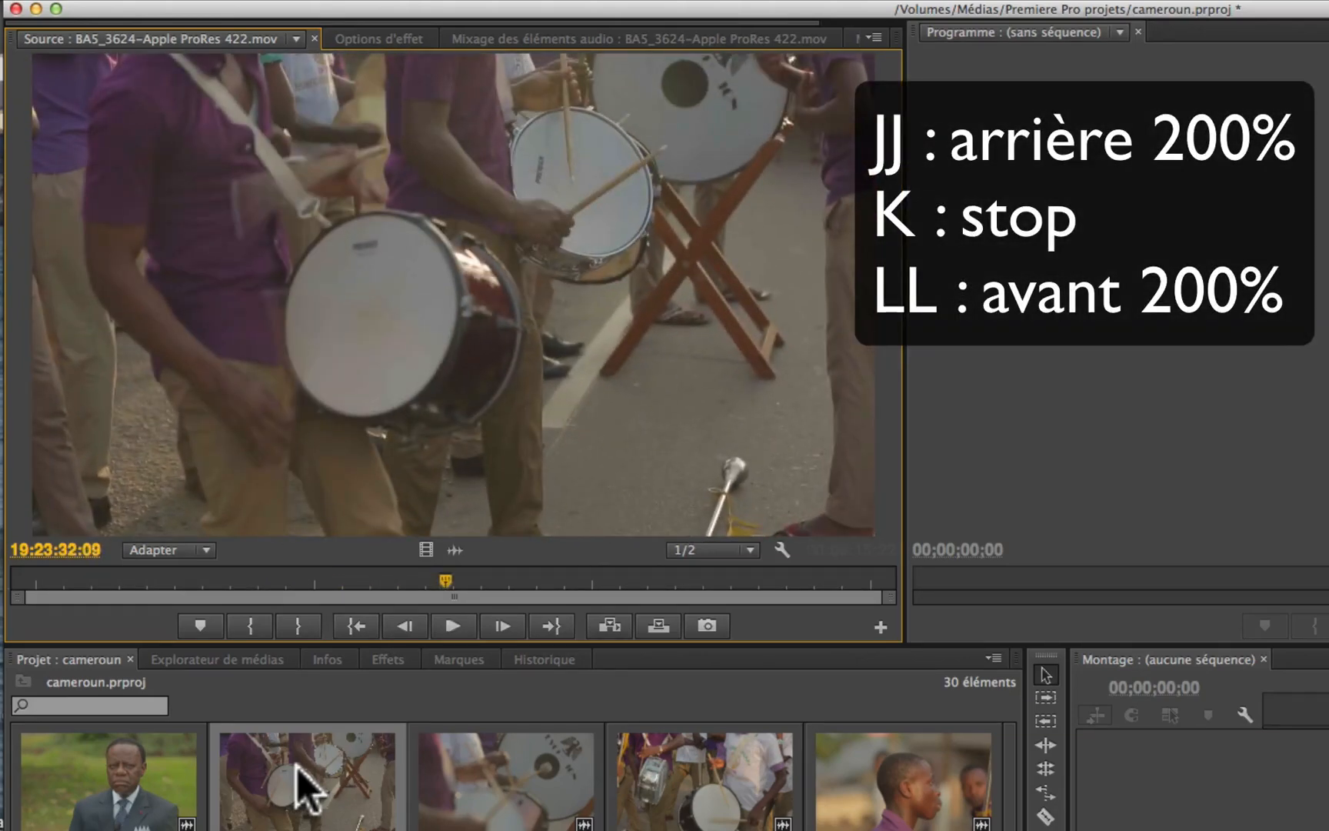
key(l)
key(l)
key(l)
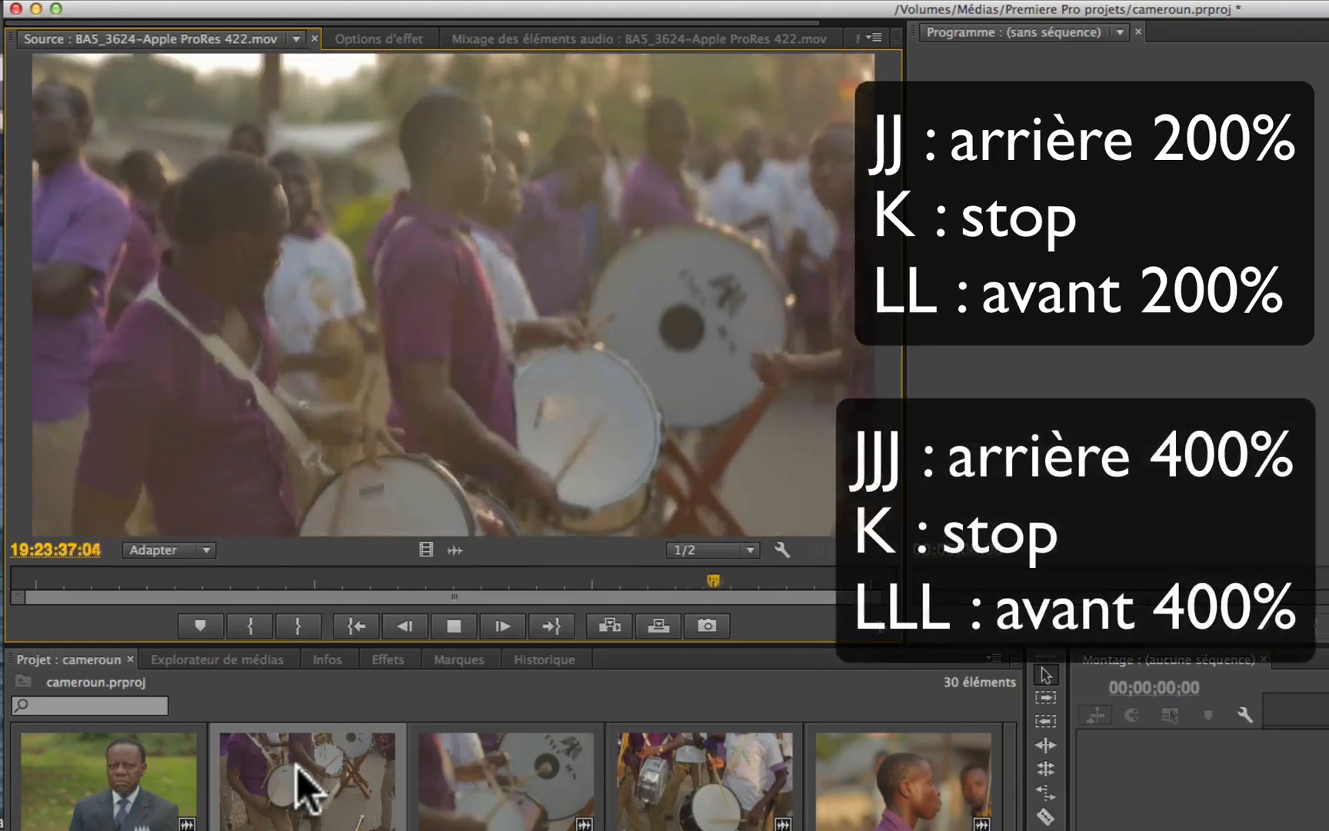
key(k)
Step: Shuttle clip BA5_3624 backward at 200%, raise the reverse speed to 400%, and stop near its beginning
key(j)
key(j)
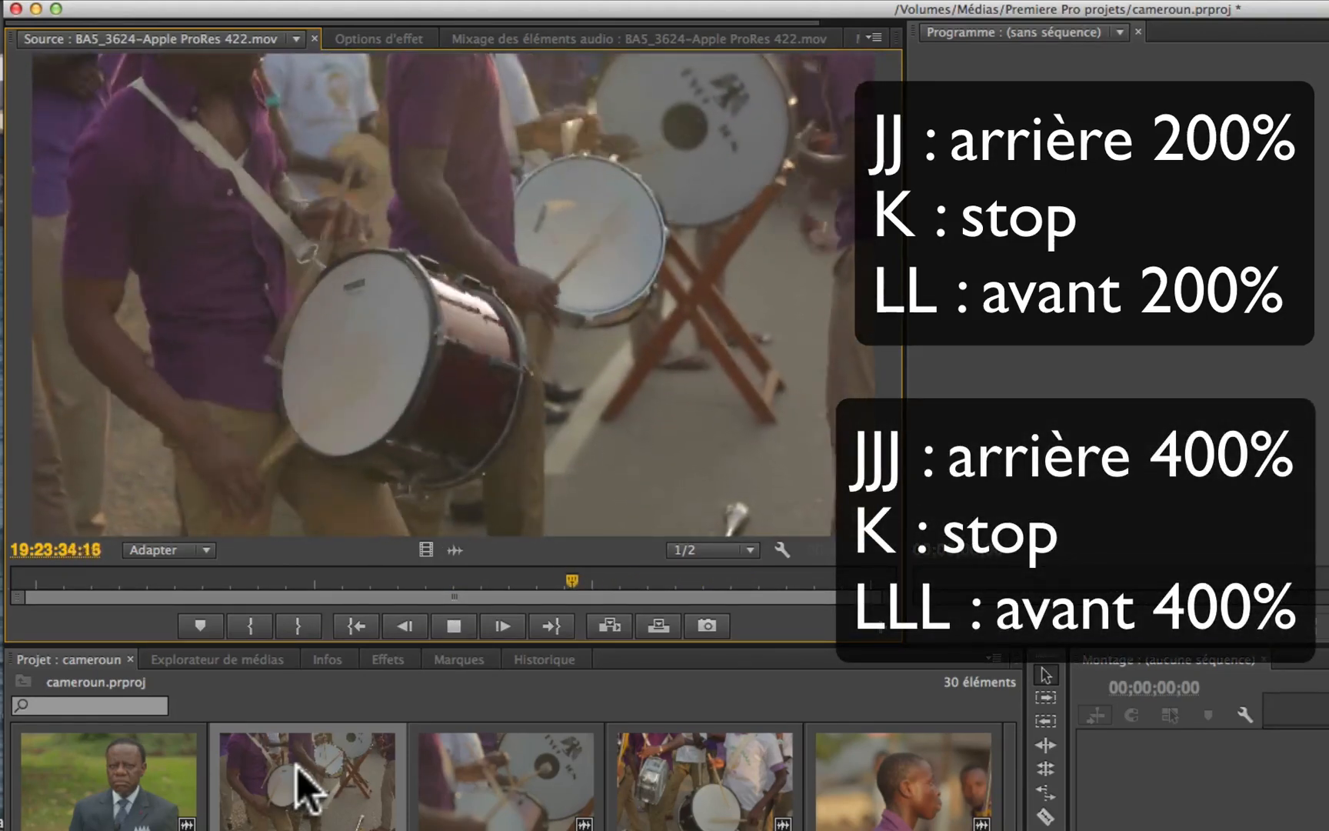
key(j)
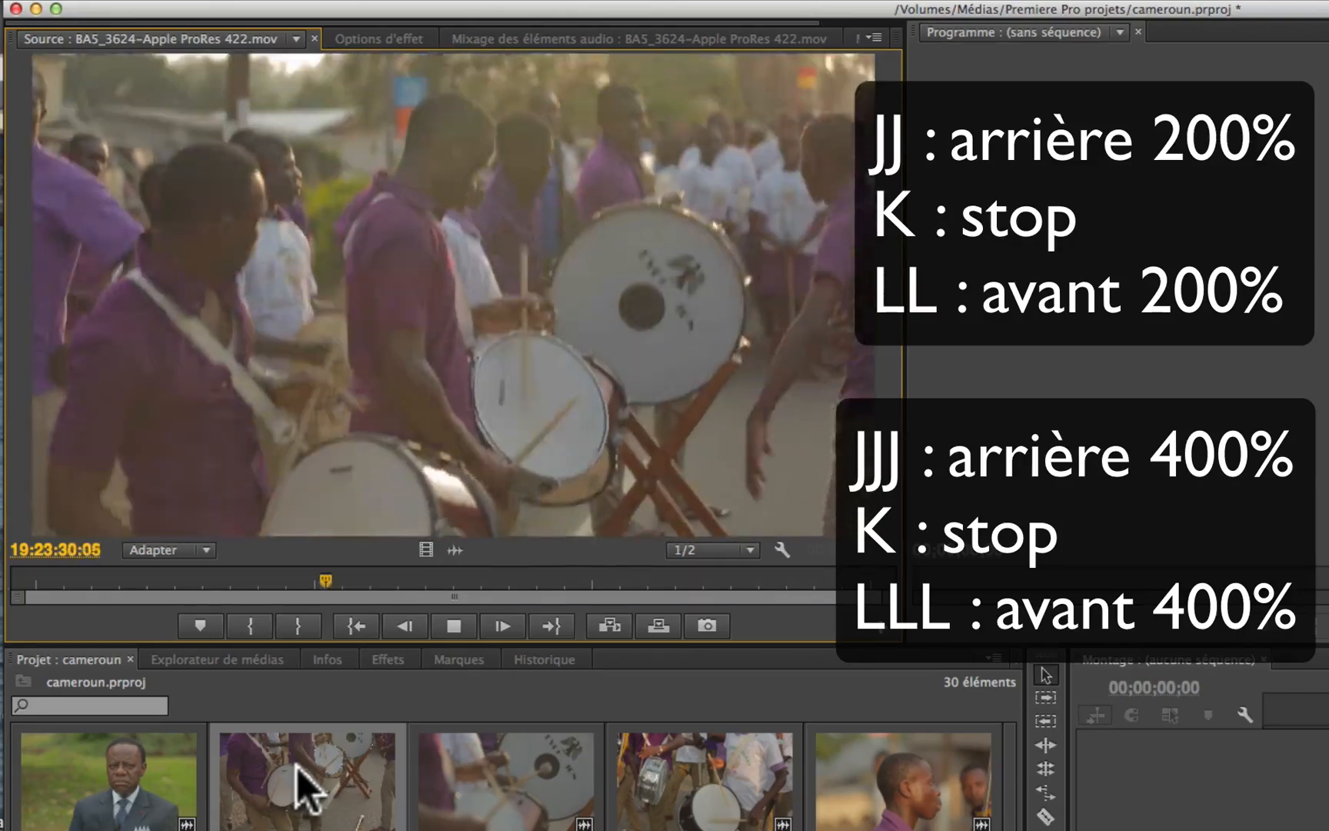
key(k)
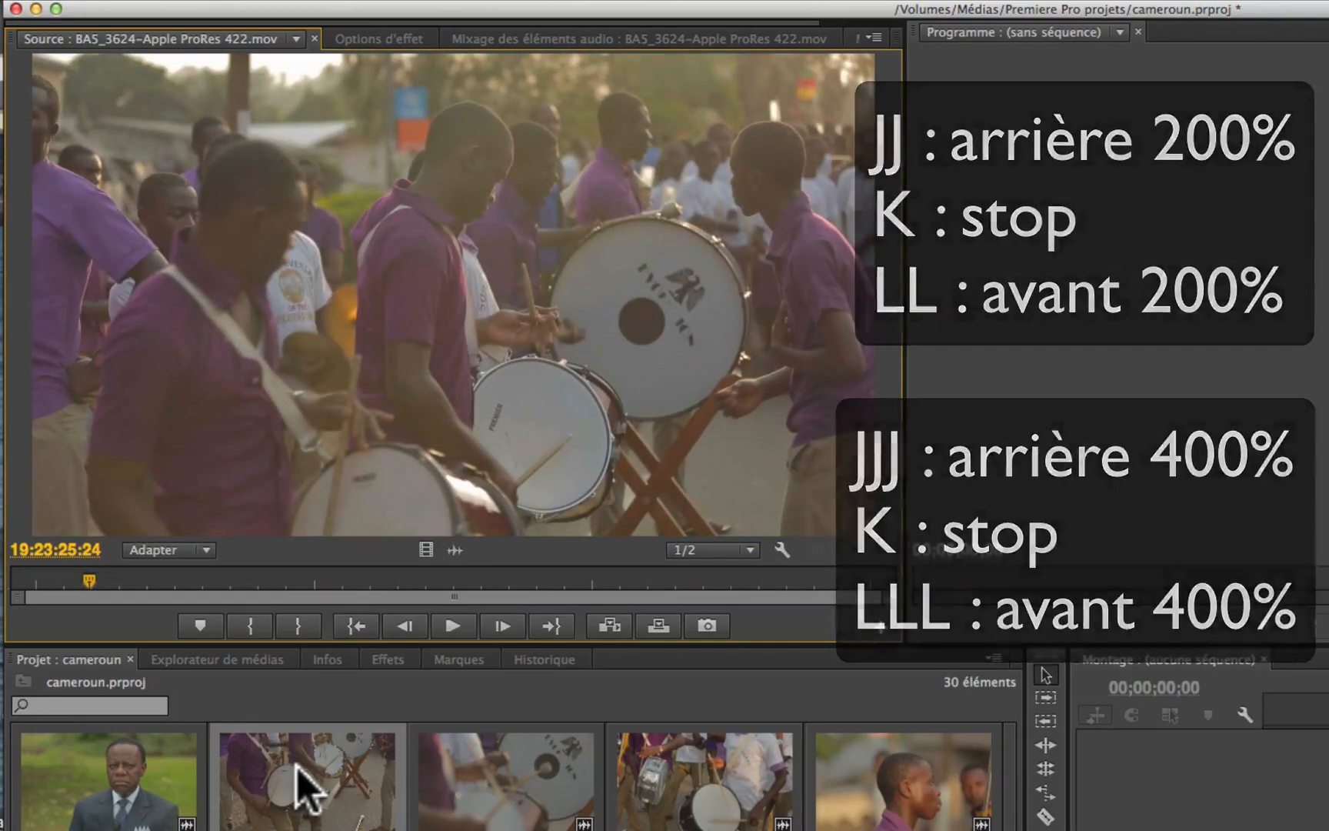
Step: Start and stop normal forward playback of clip BA5_3624 several times with the play/stop toggle
key(space)
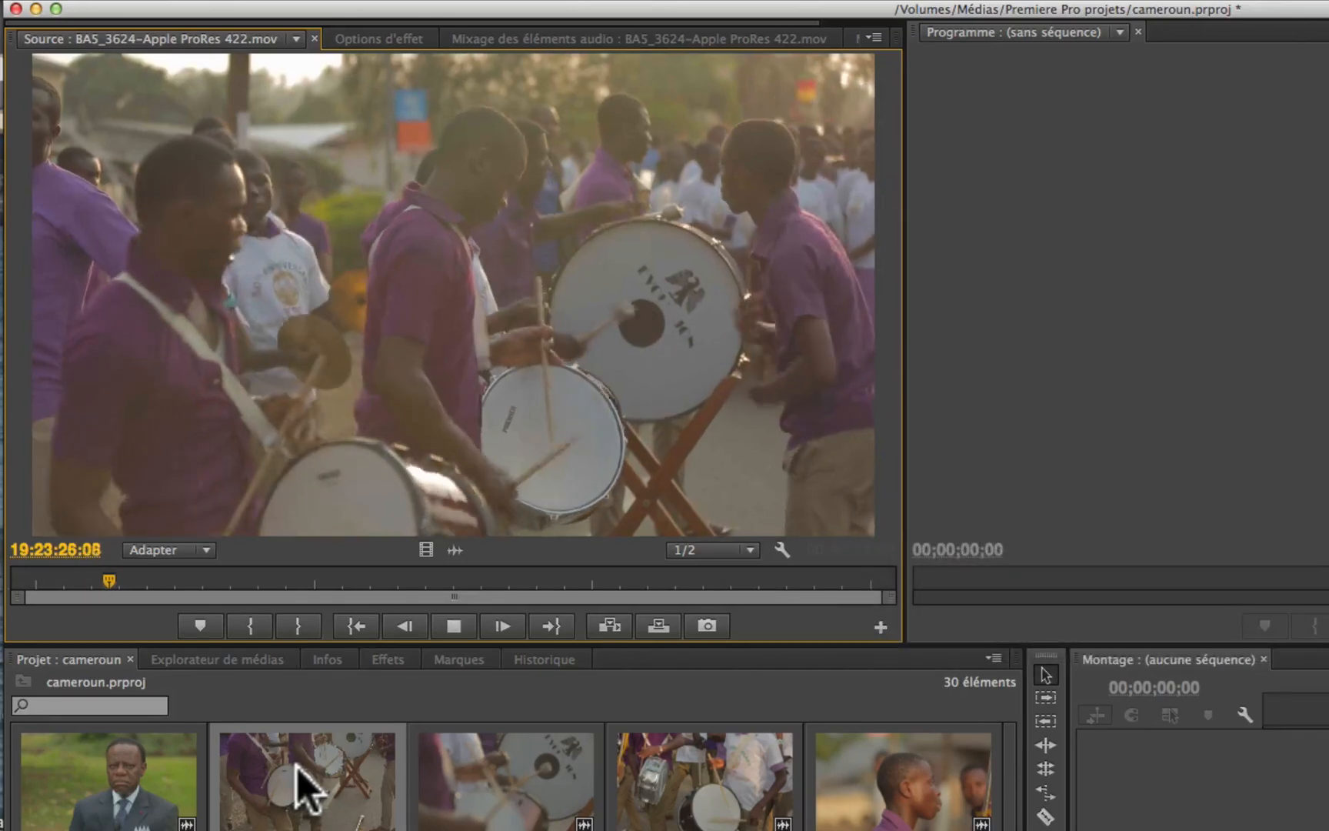
key(space)
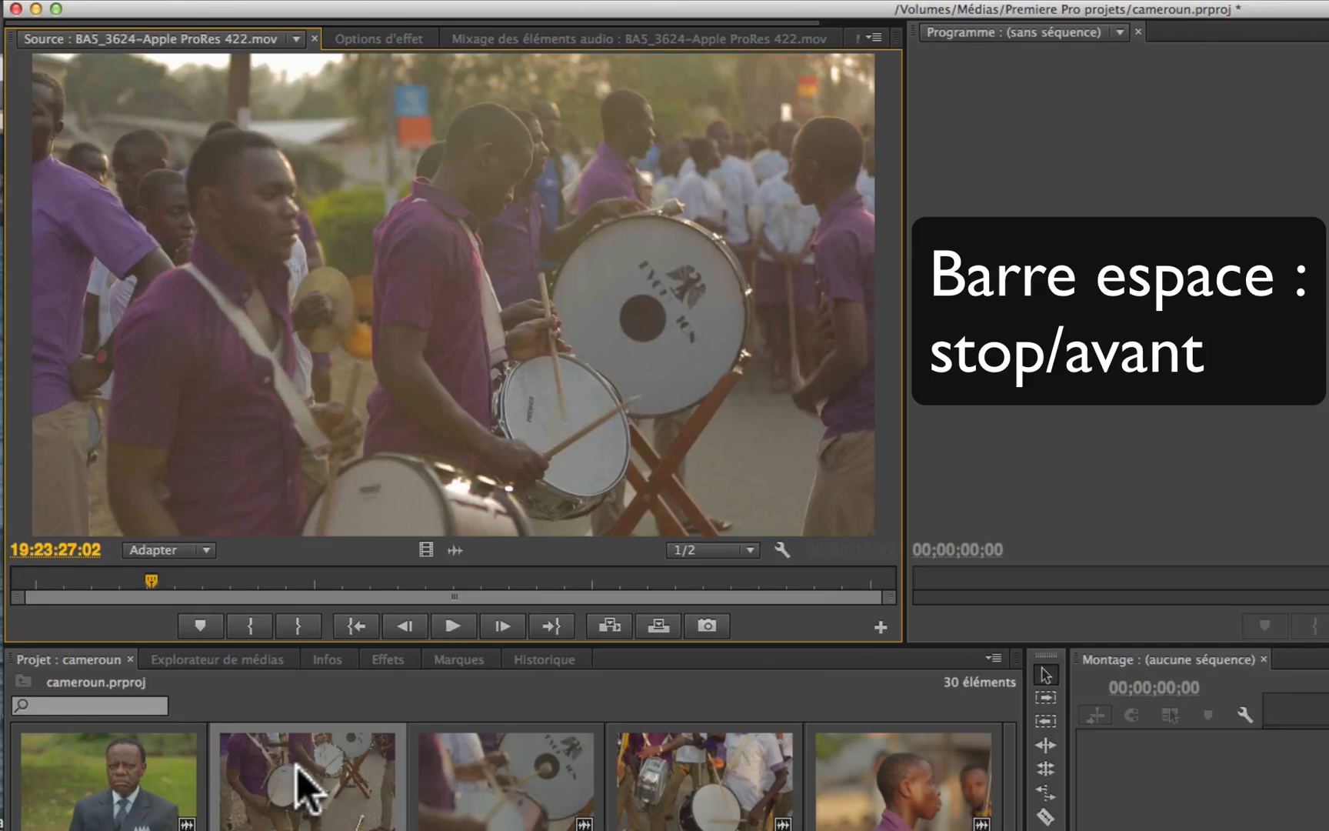
key(space)
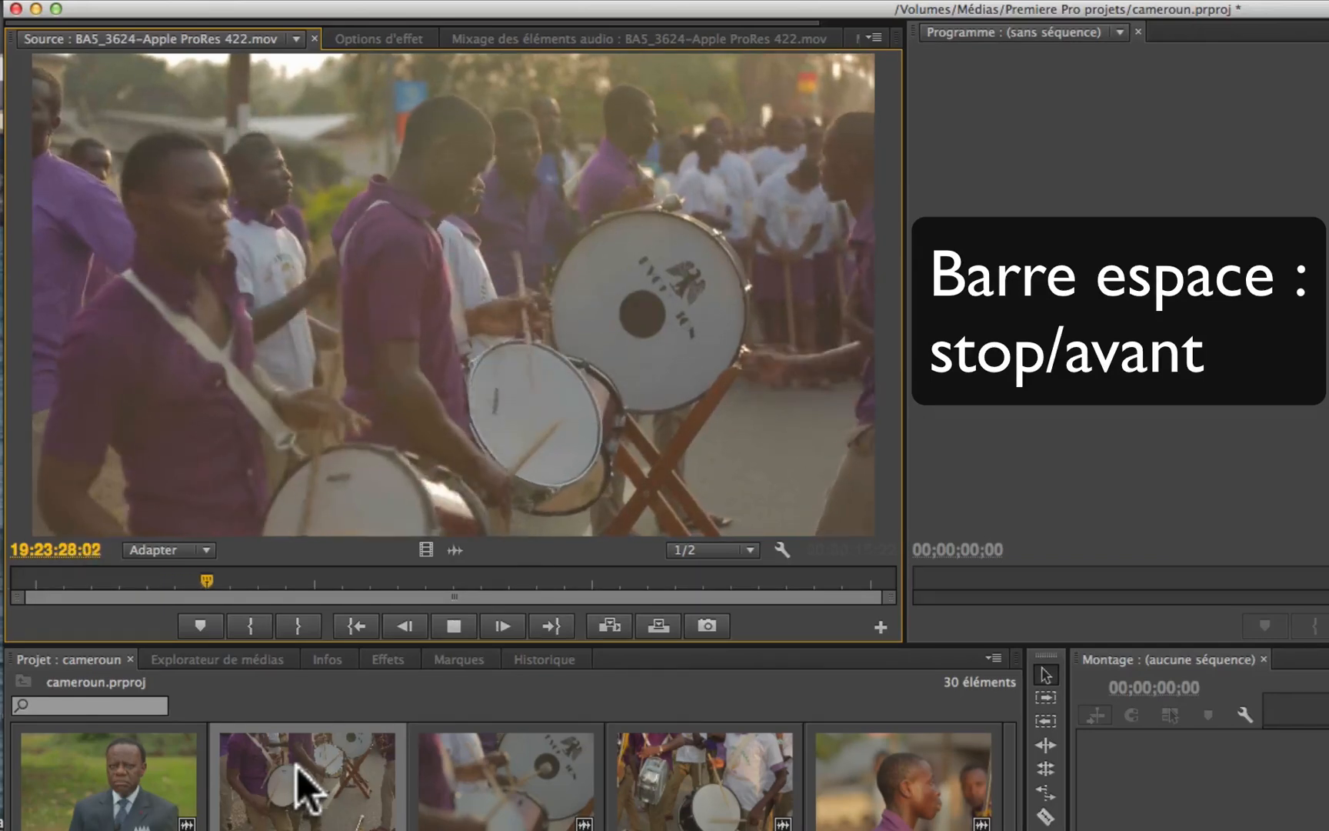
key(space)
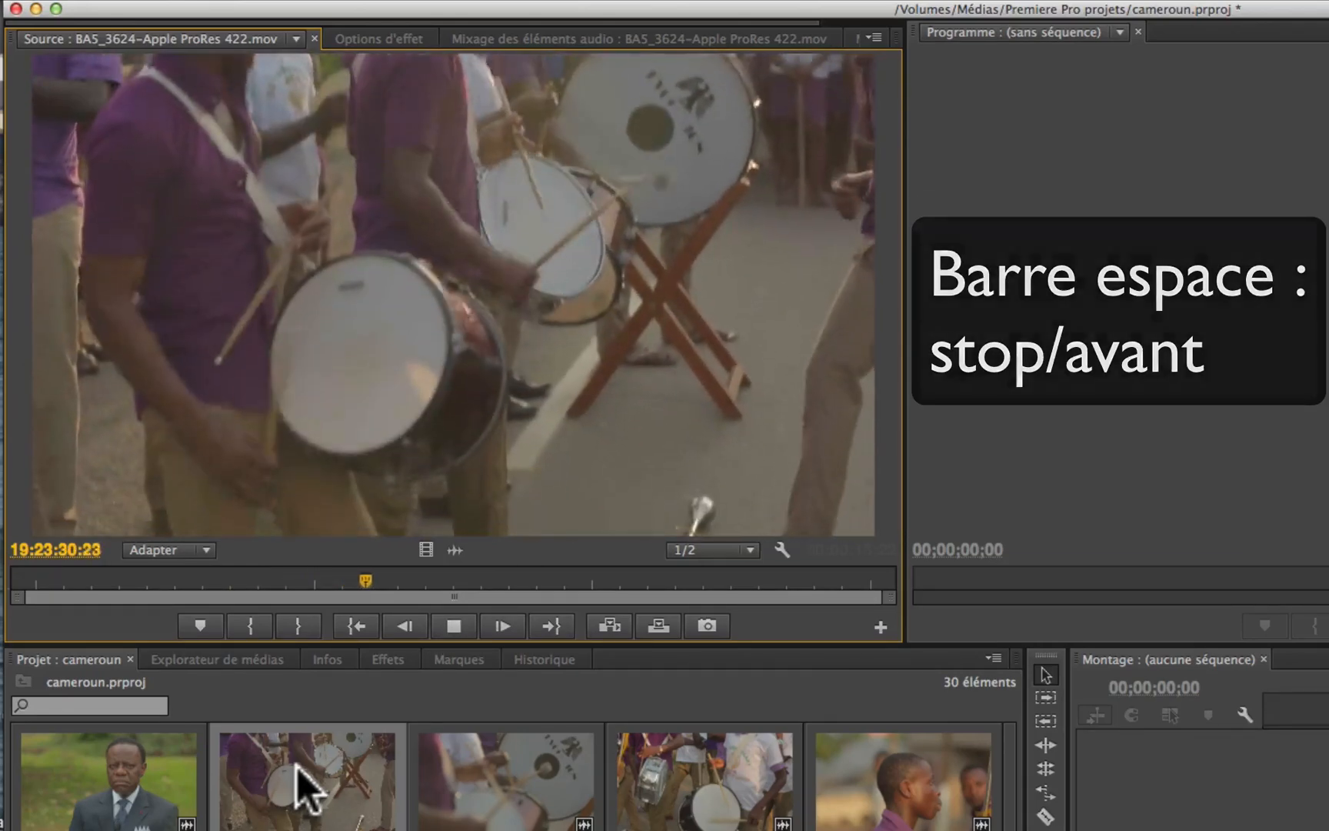
key(space)
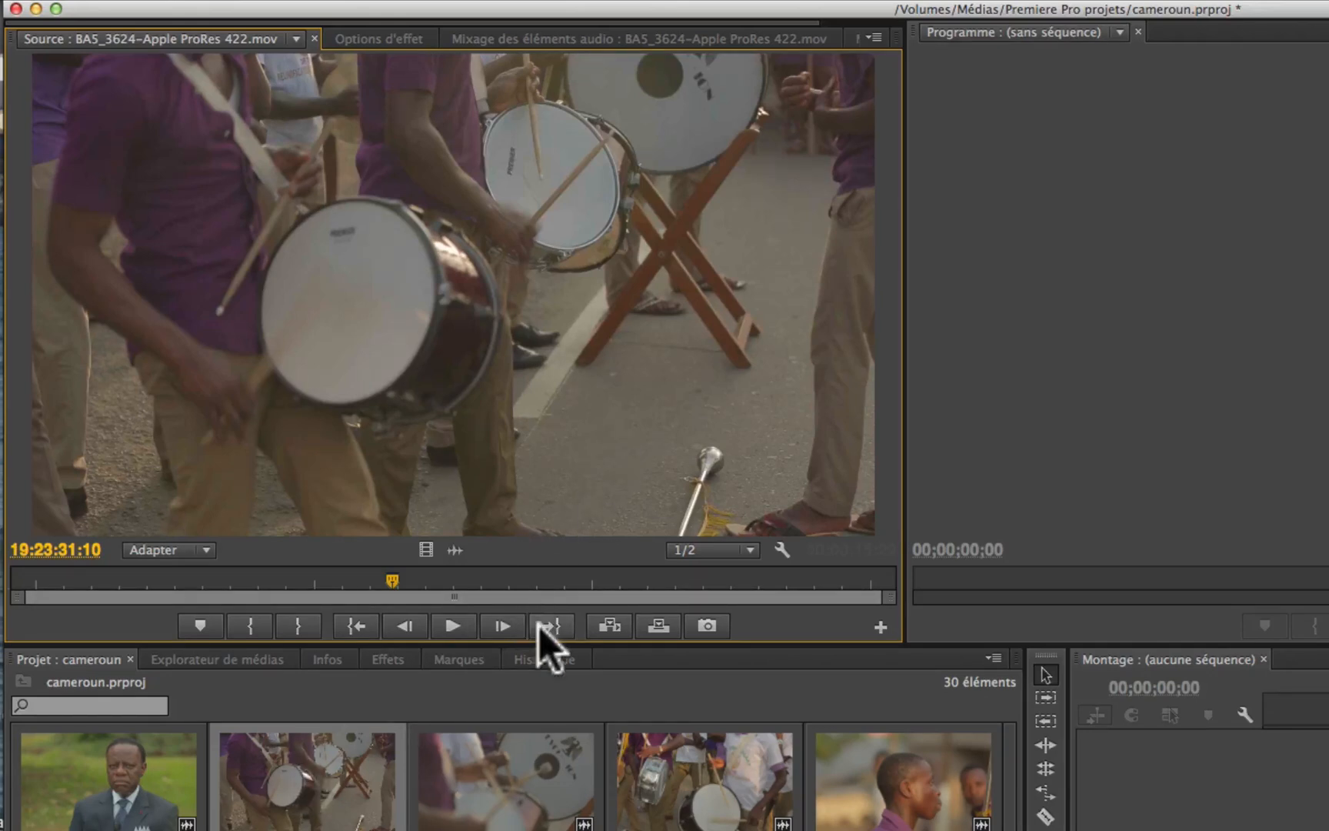
Step: Step through clip BA5_3624 a few single frames forward and a few back using the Source monitor's frame-step controls
click(504, 627)
click(504, 627)
click(504, 627)
click(503, 627)
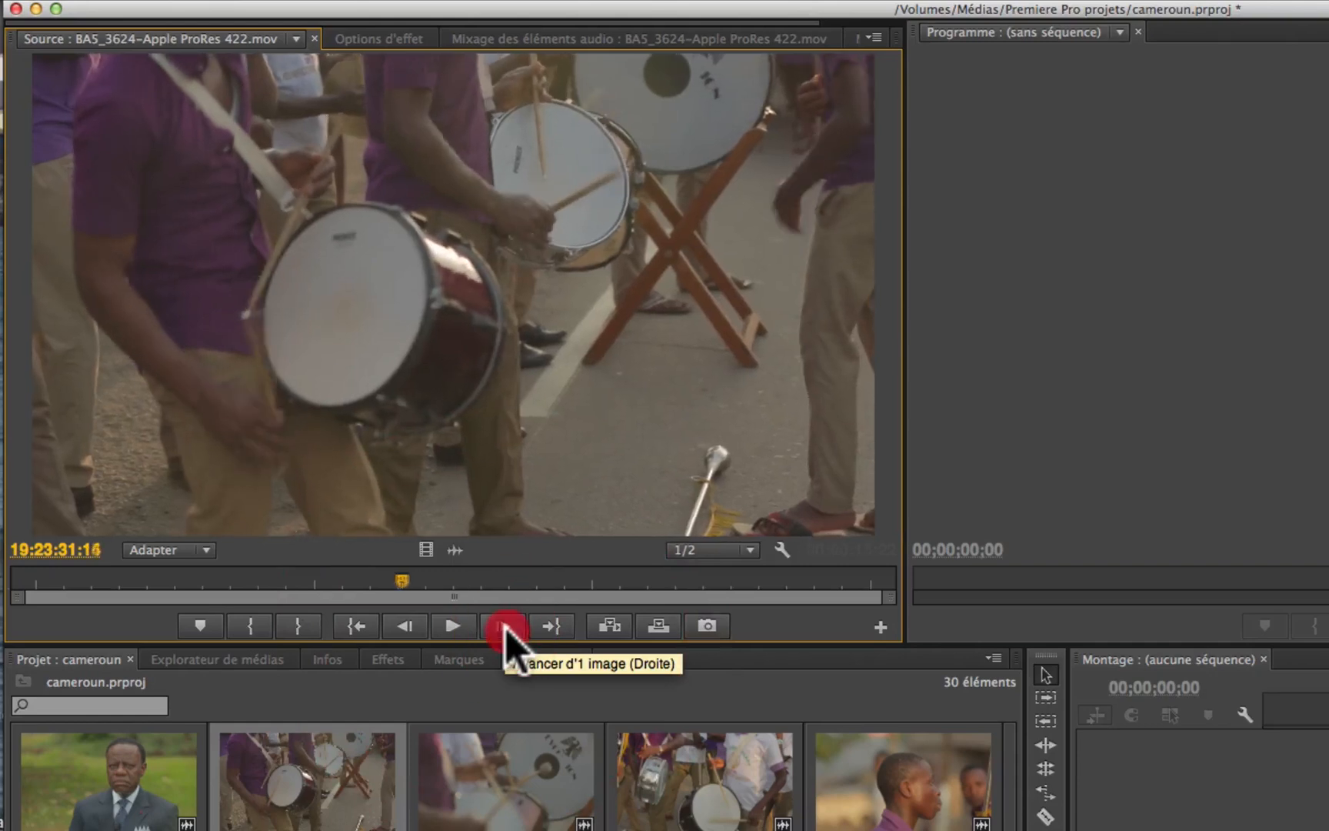
click(505, 628)
click(411, 625)
click(408, 625)
click(405, 624)
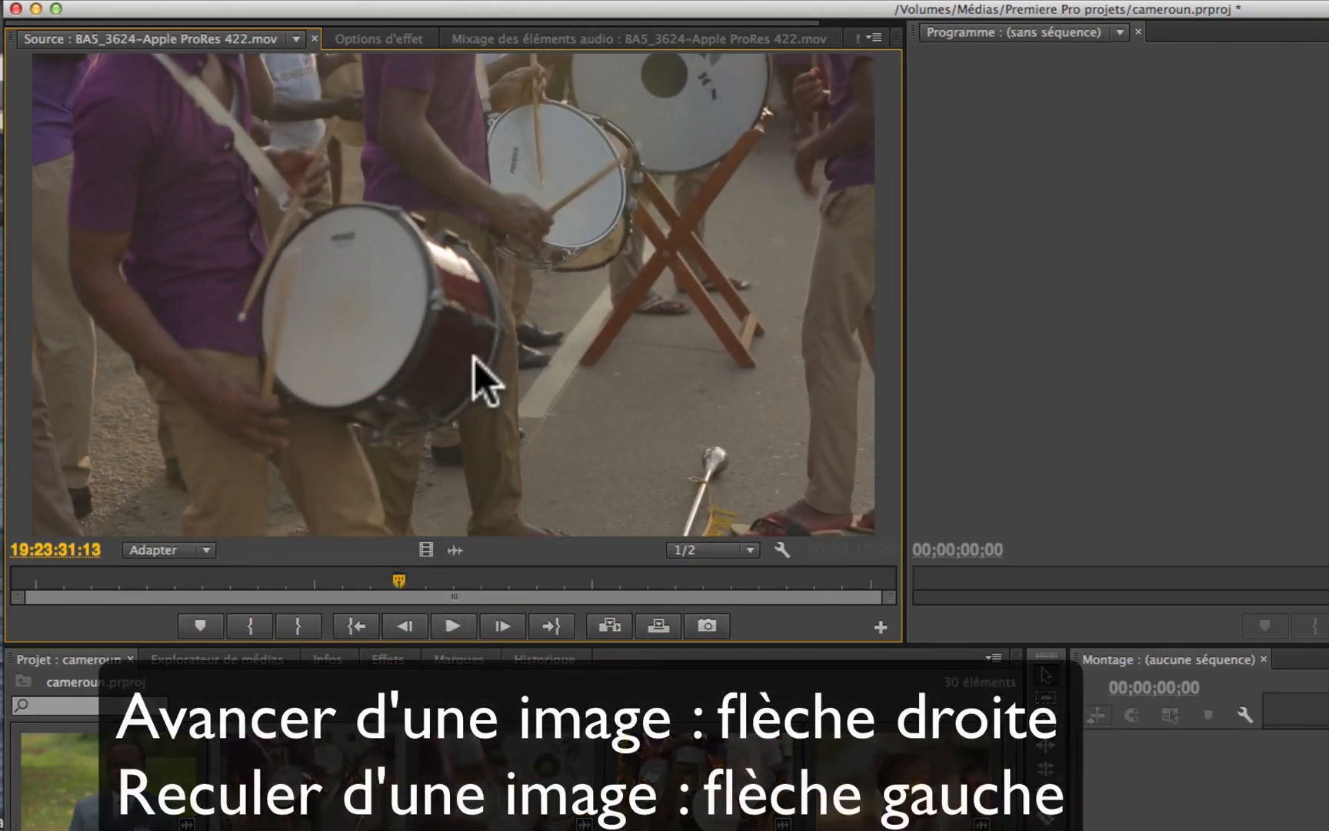
Step: Play clip BA5_3624 briefly, stop it, and step frame by frame forward and backward around that point
key(space)
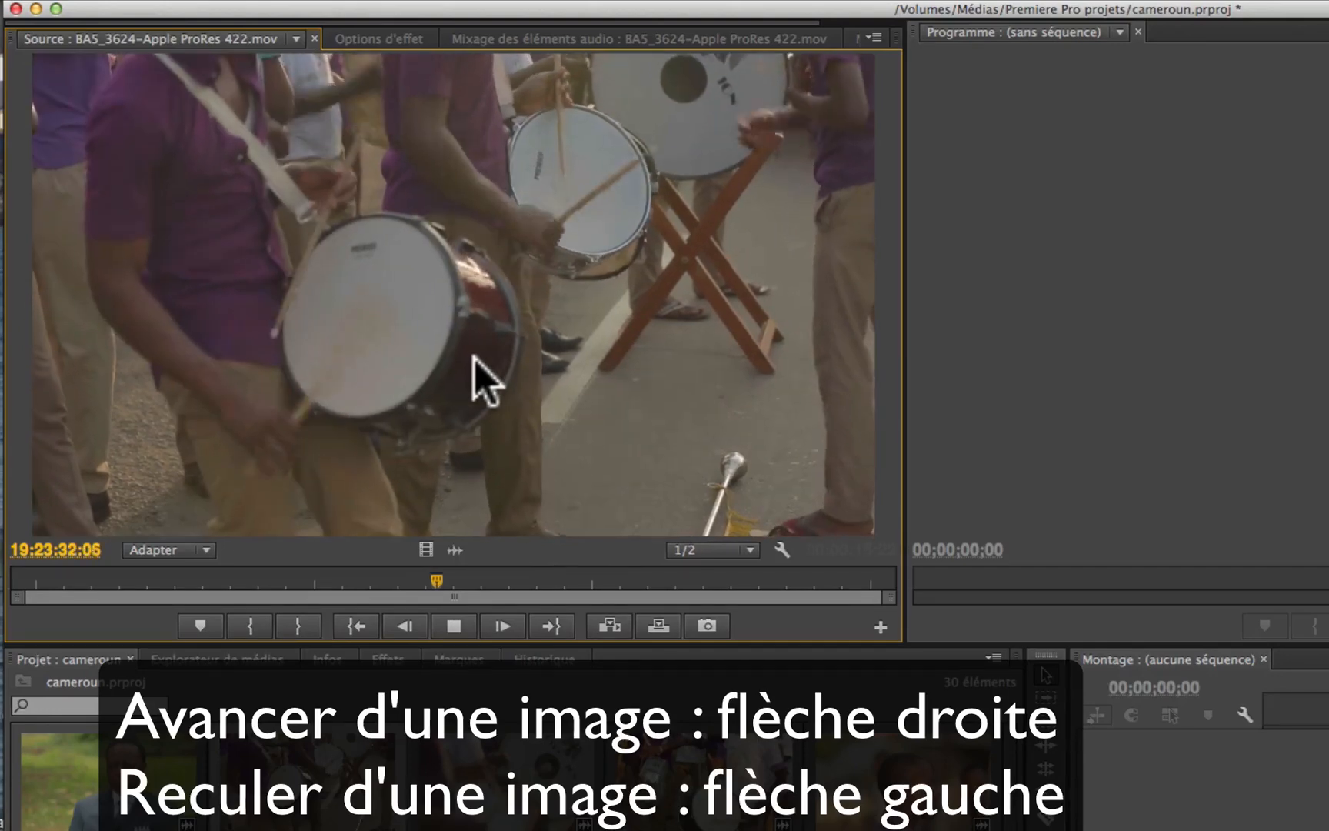
key(space)
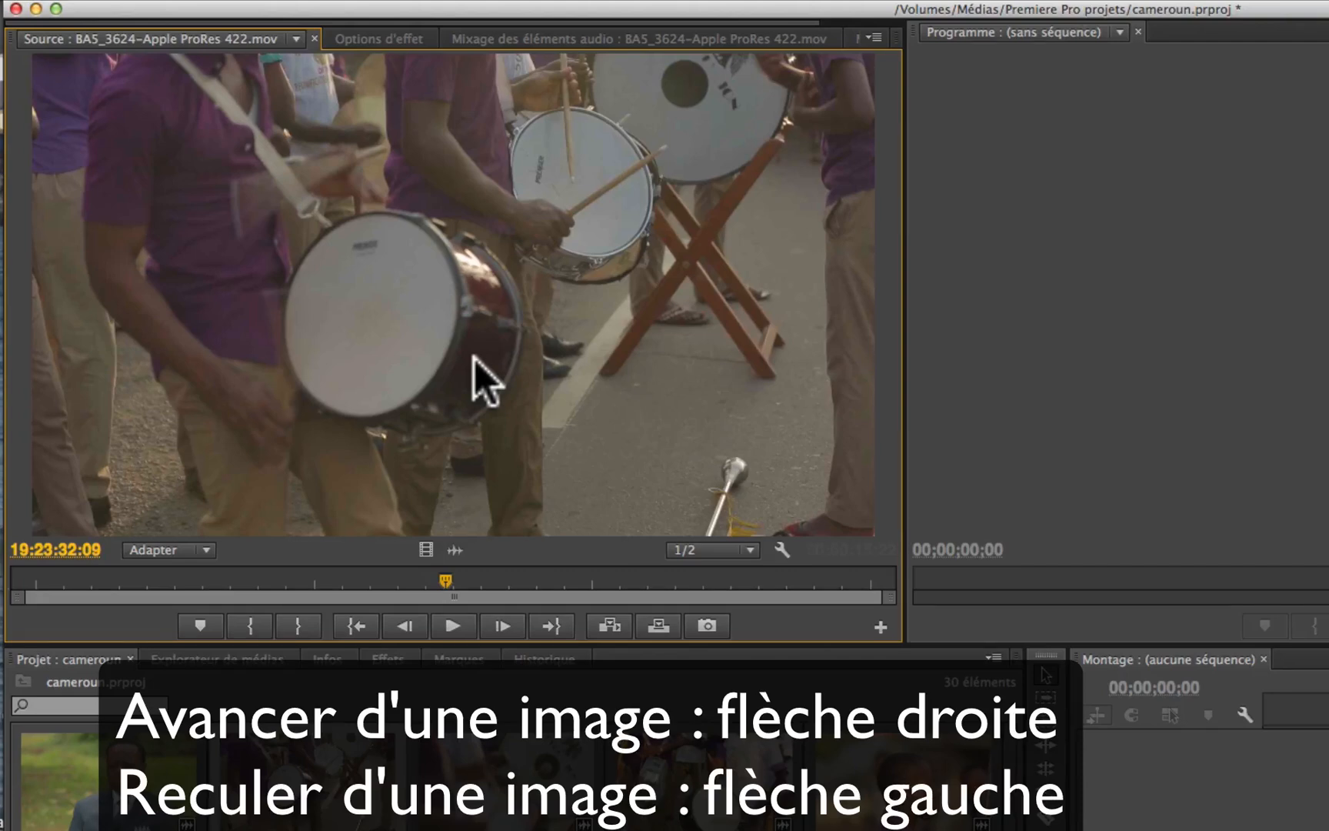
key(Right)
key(Right)
key(Right)
key(Left)
key(Left)
key(Left)
key(Right)
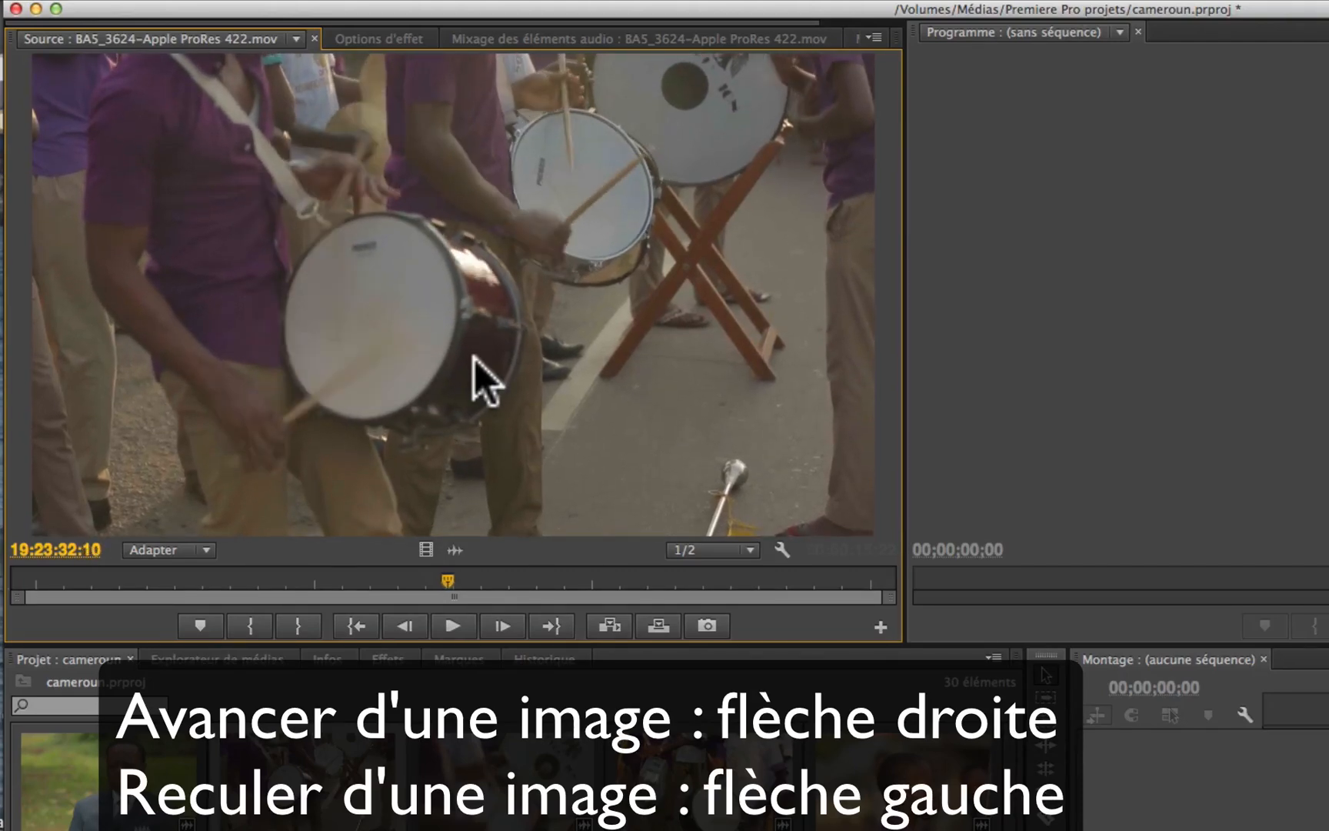
key(Left)
key(Right)
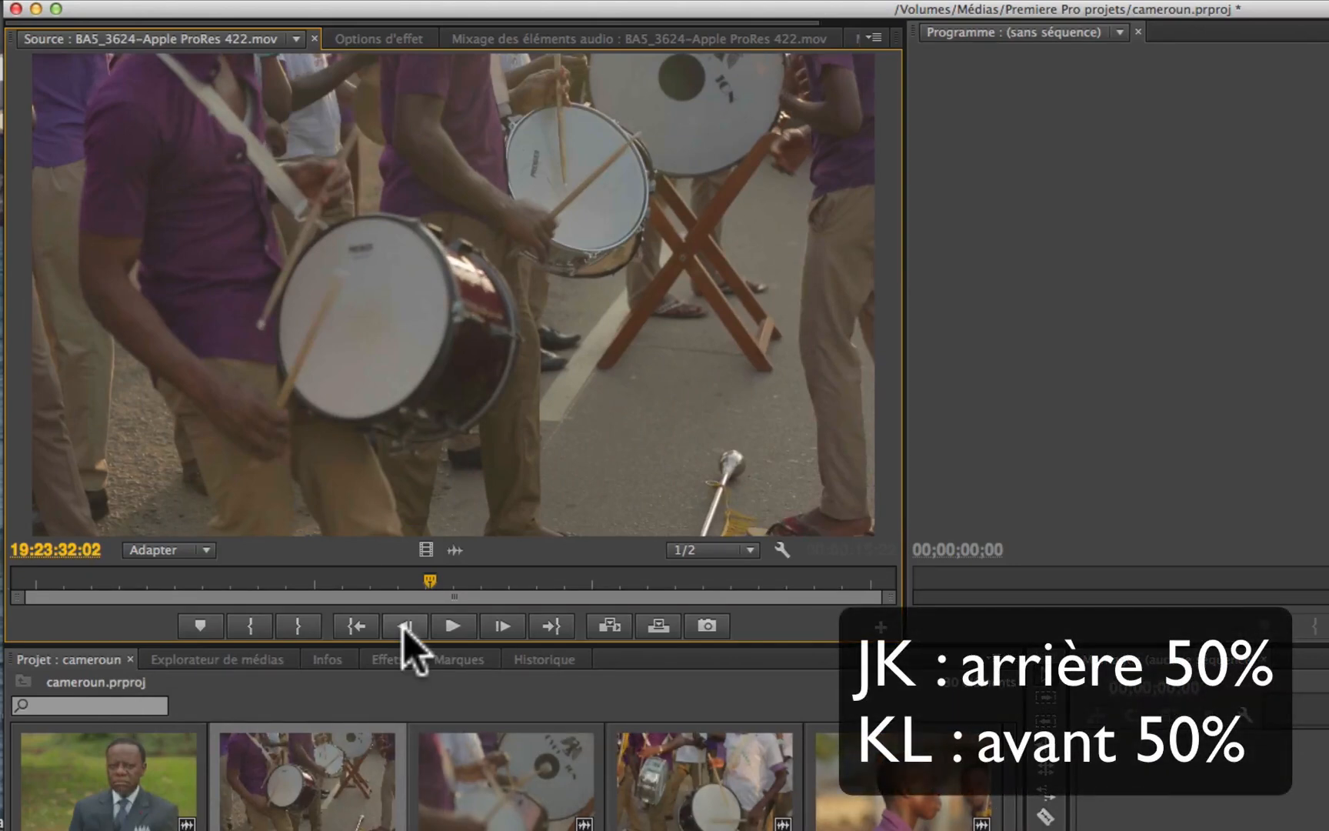
Step: Play clip BA5_3624 at 50% speed backward, then forward, stopping in between, and backward once more
key(k+j)
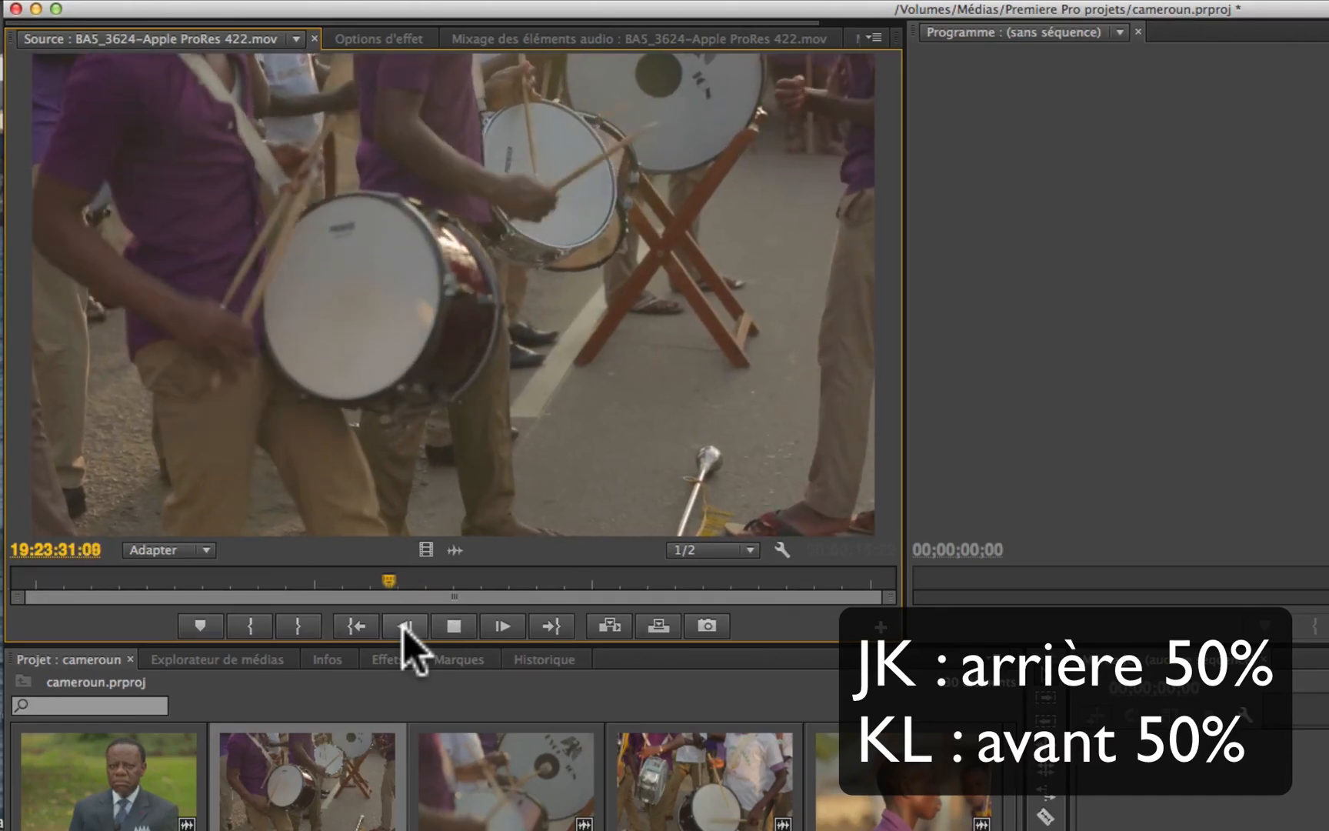
key(k)
key(k+l)
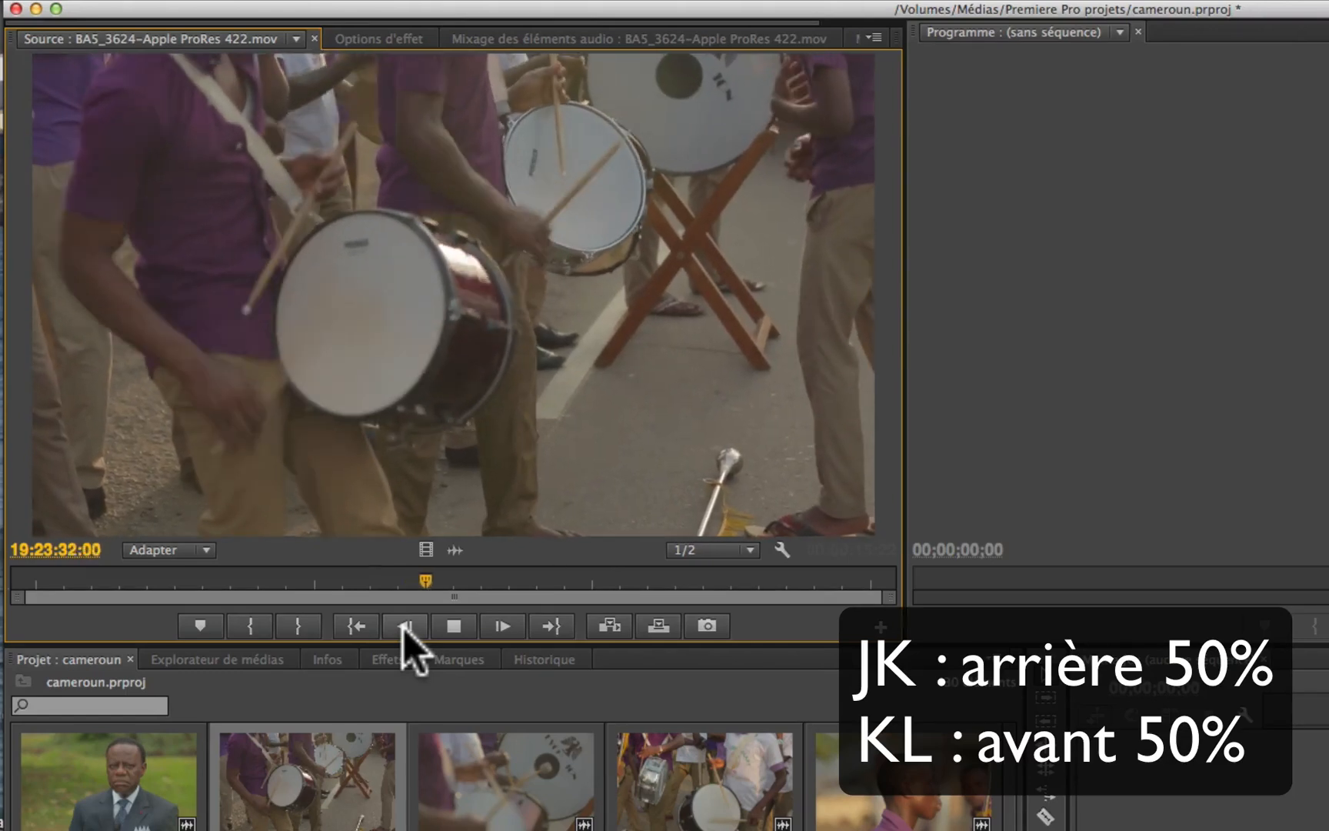
key(k)
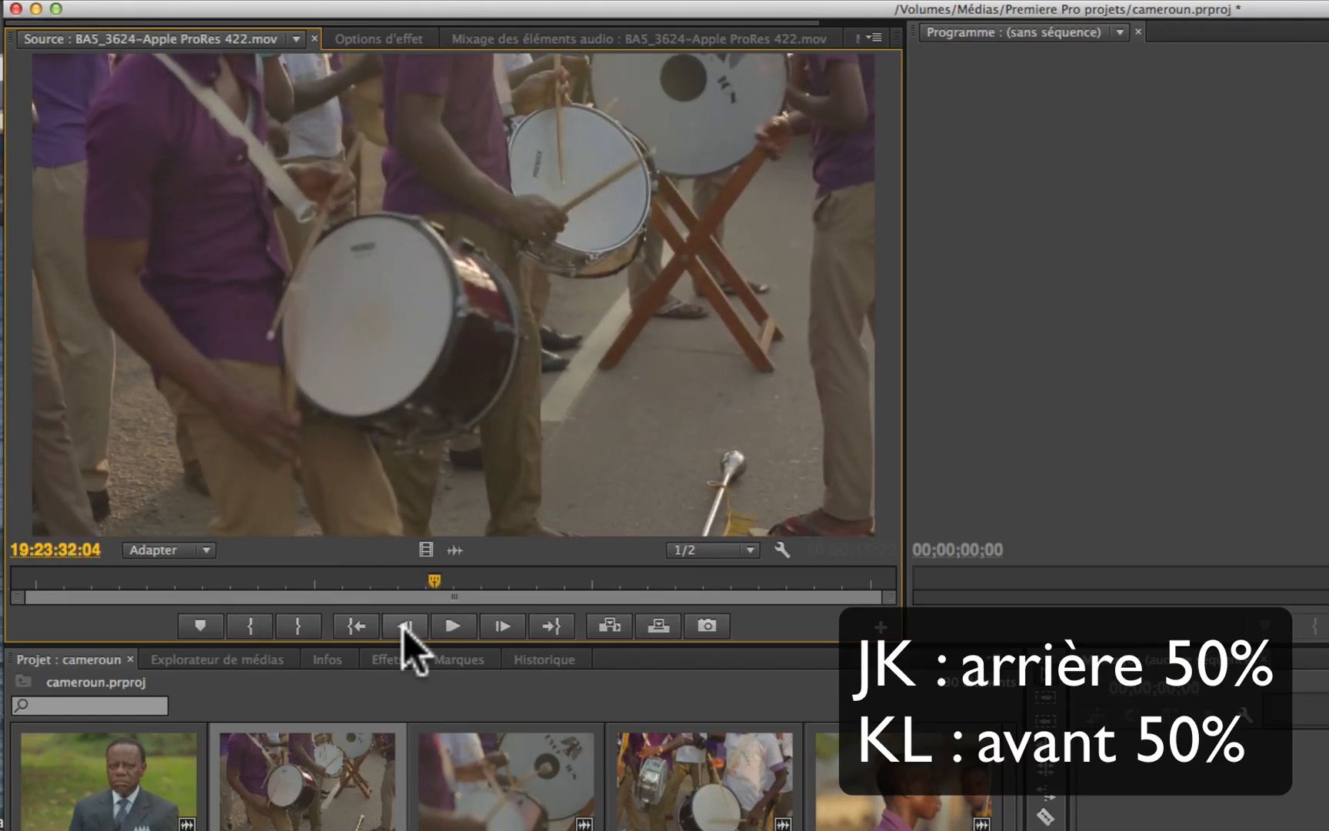
key(j+k)
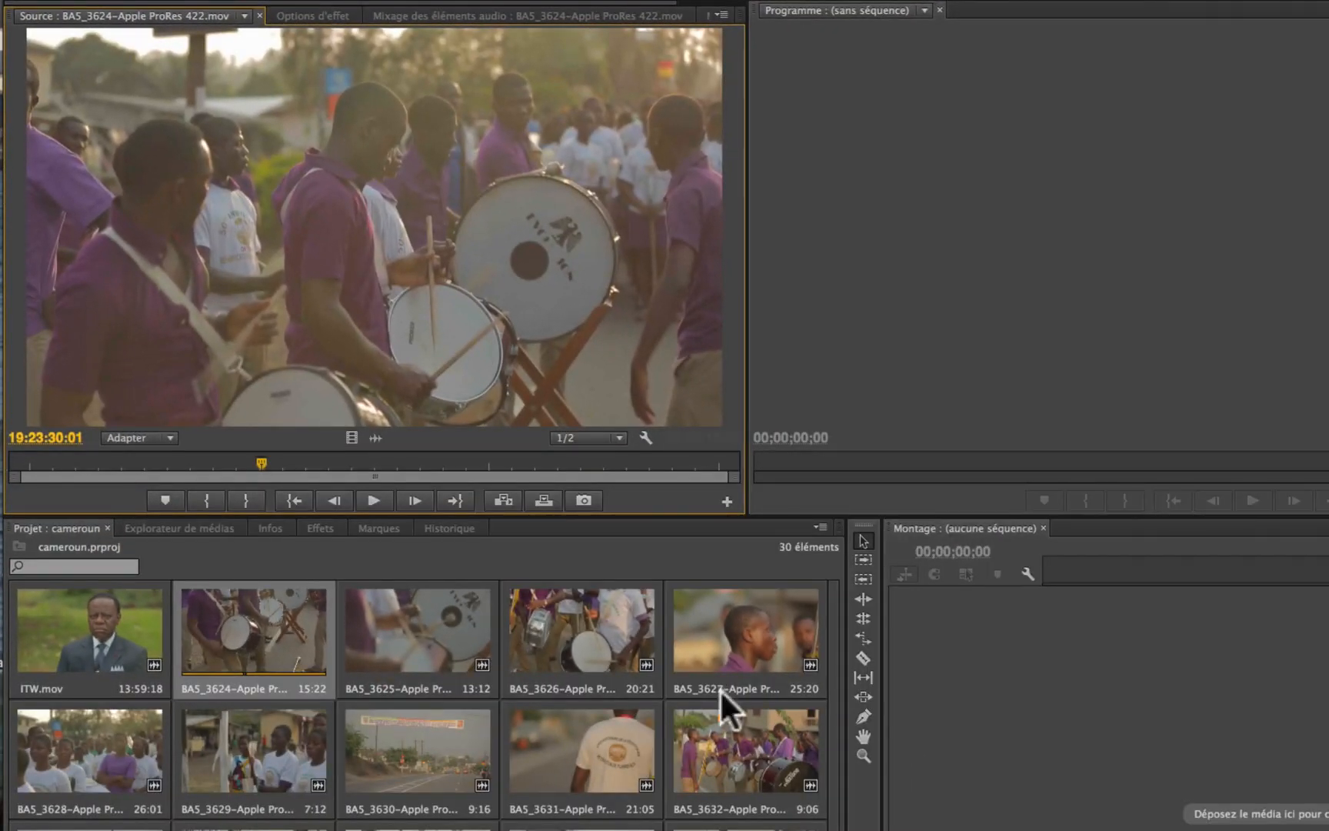
Step: Open clip BA5_3632 in the Source monitor and shuttle it back and forth to find where the selection should start
double_click(712, 757)
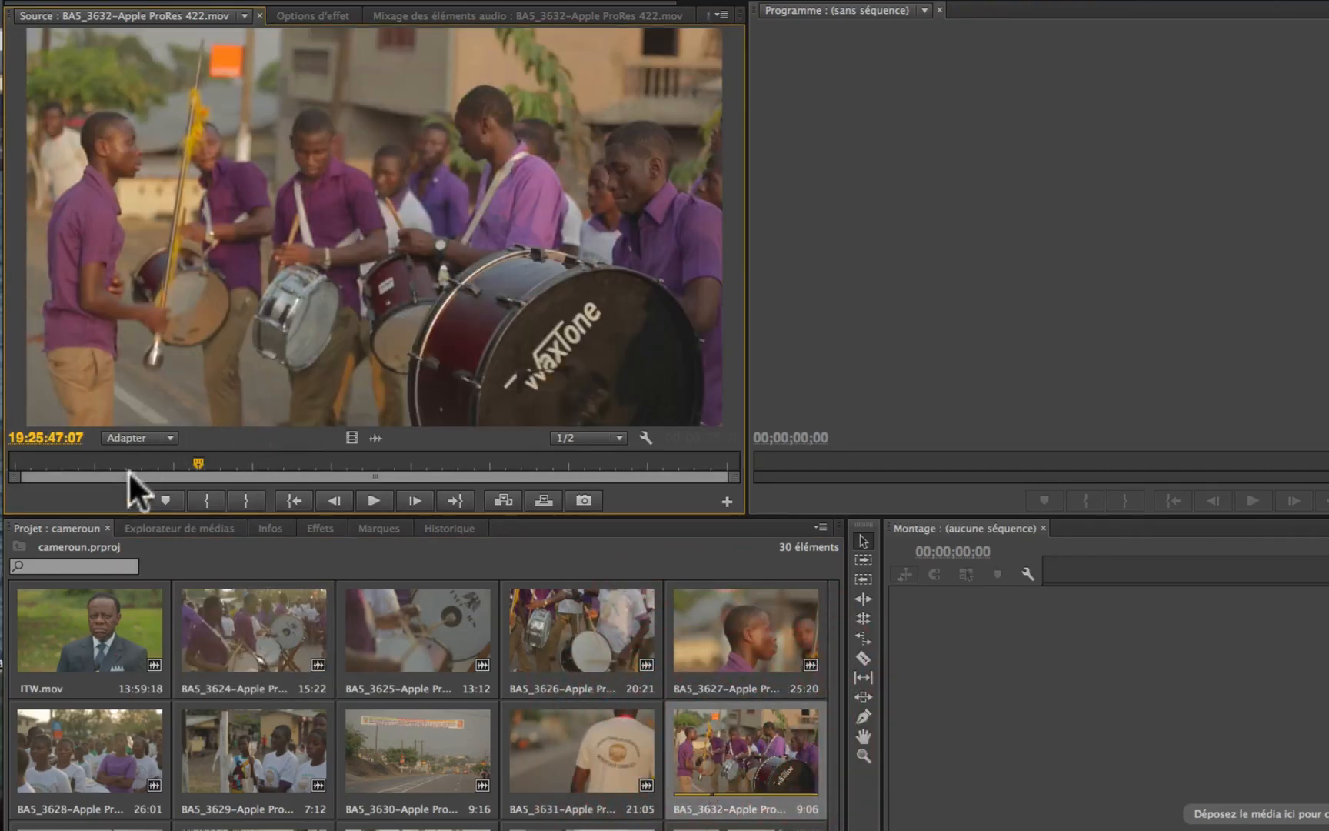
key(space)
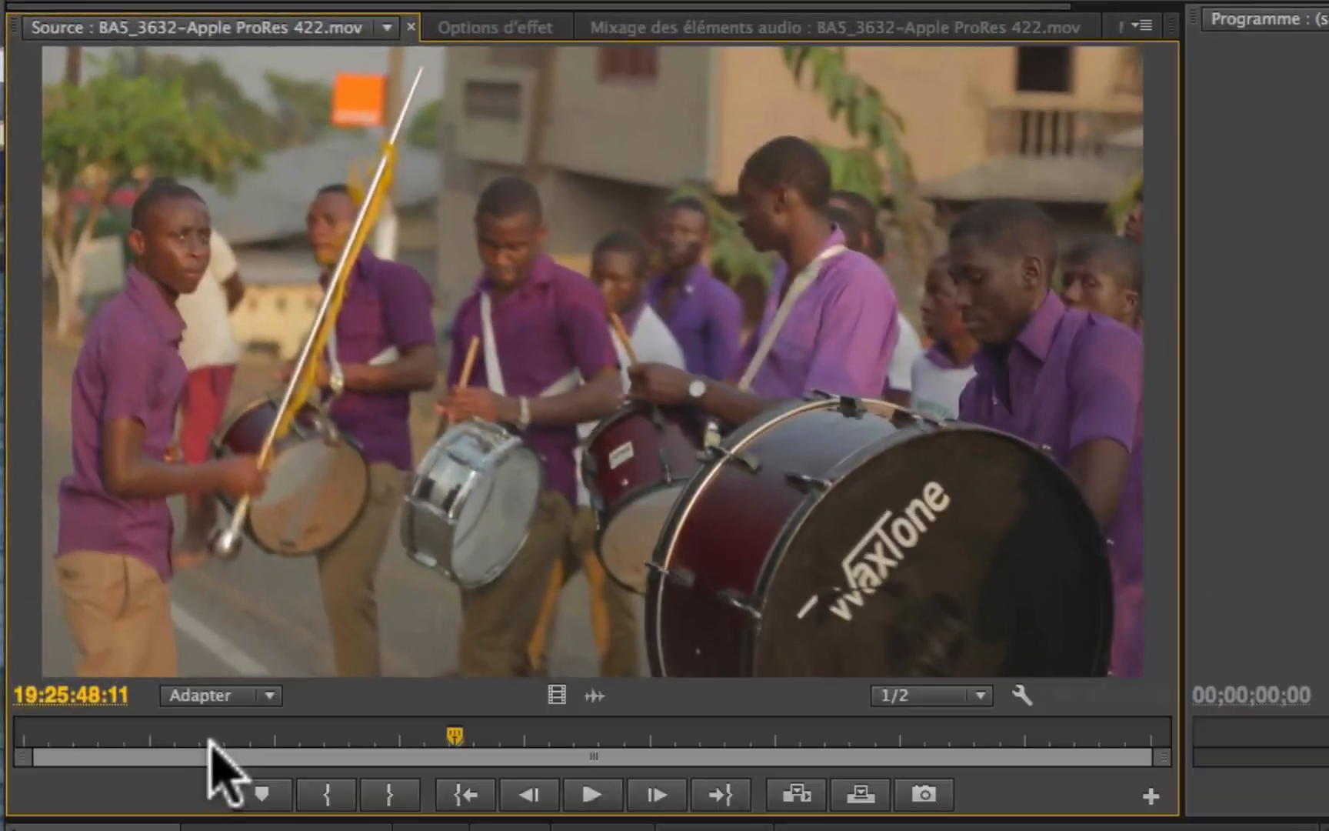
key(j)
key(k)
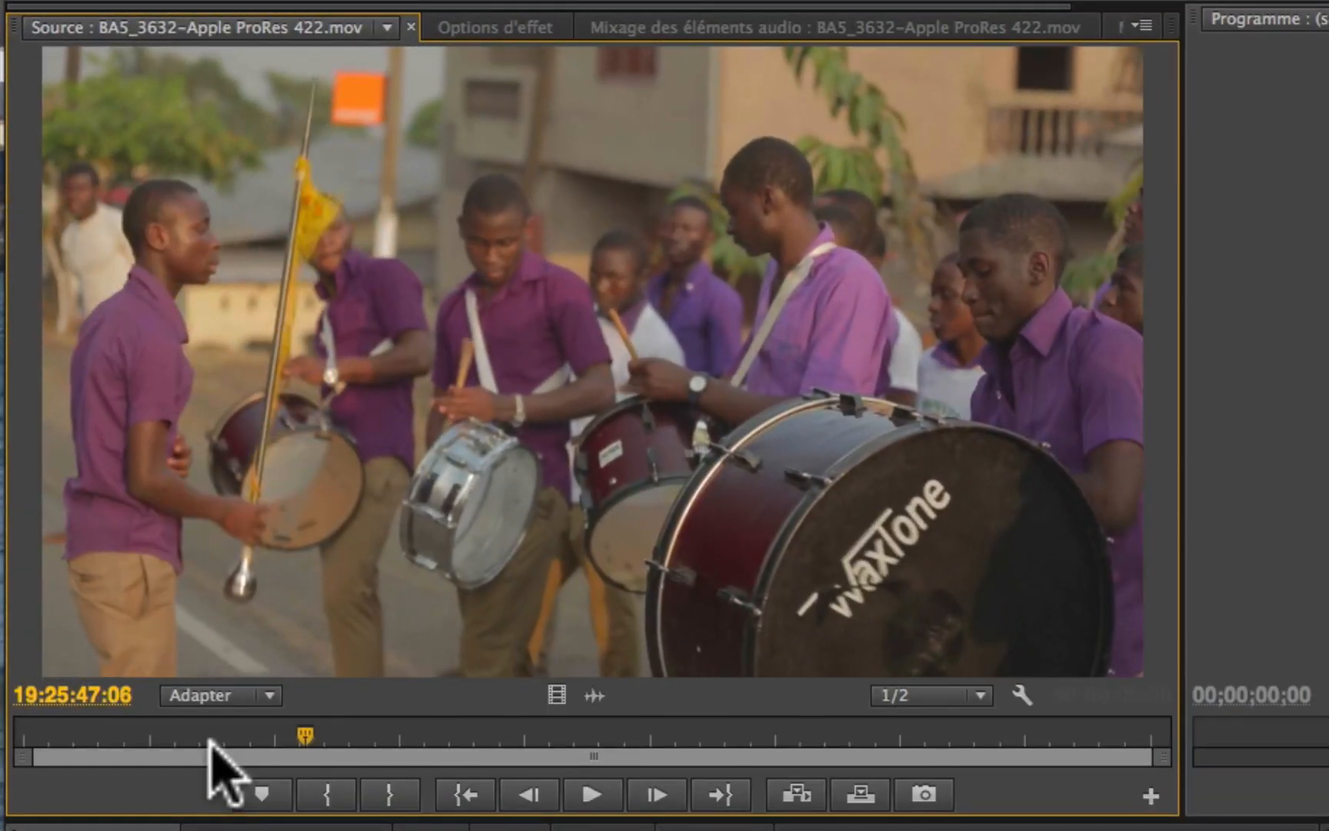
key(l)
key(k)
key(j)
key(k)
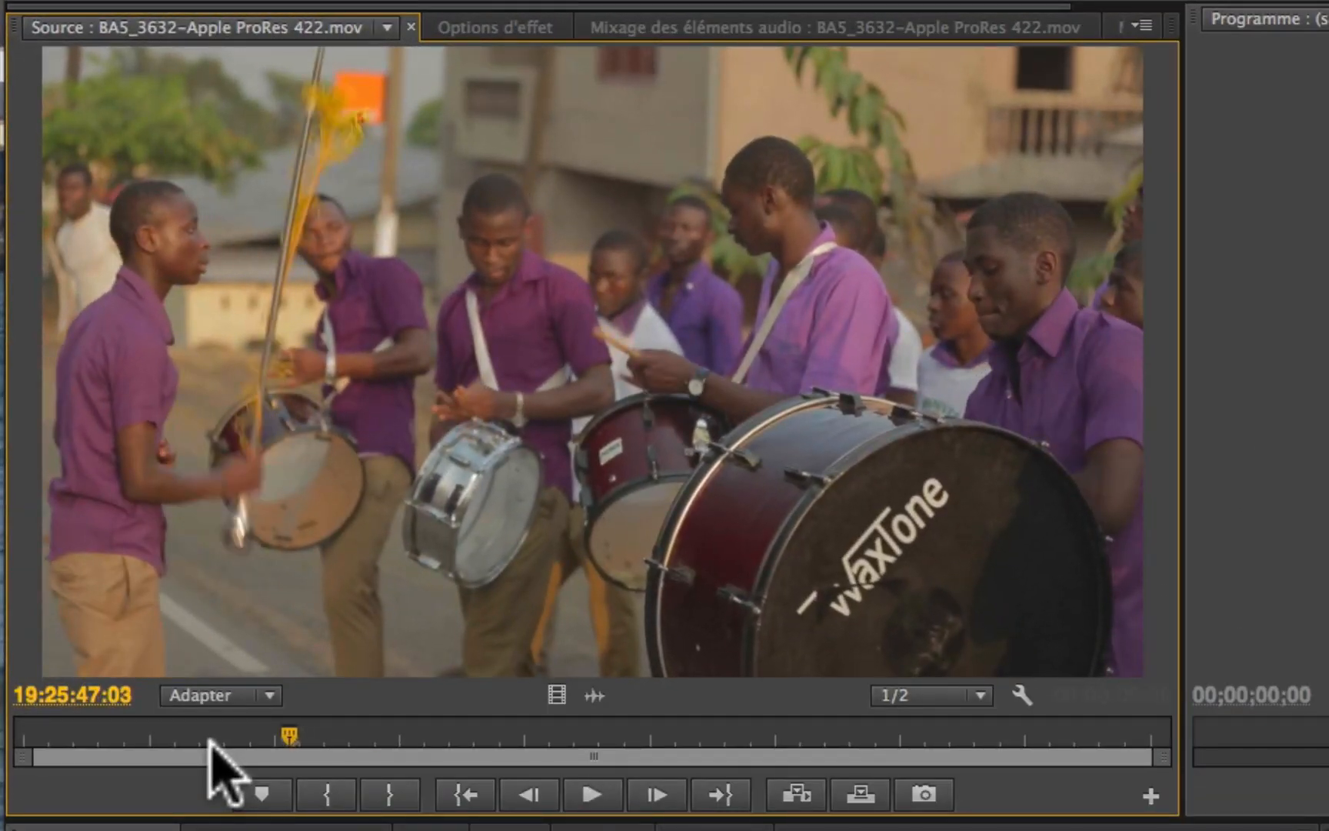
Step: Step frame by frame to 19:25:47:05 in clip BA5_3632 and mark the In point there
key(Right)
key(Right)
key(Right)
key(Left)
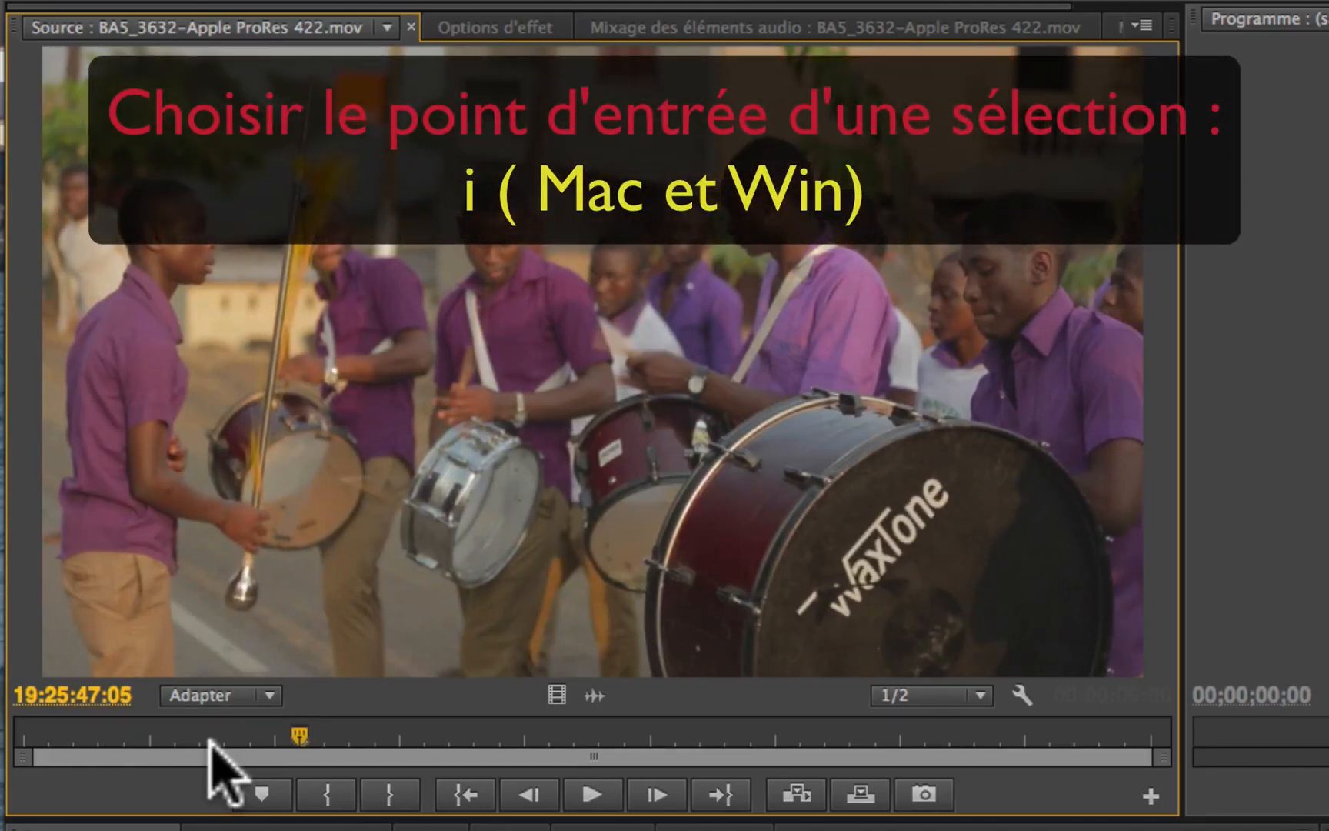
key(i)
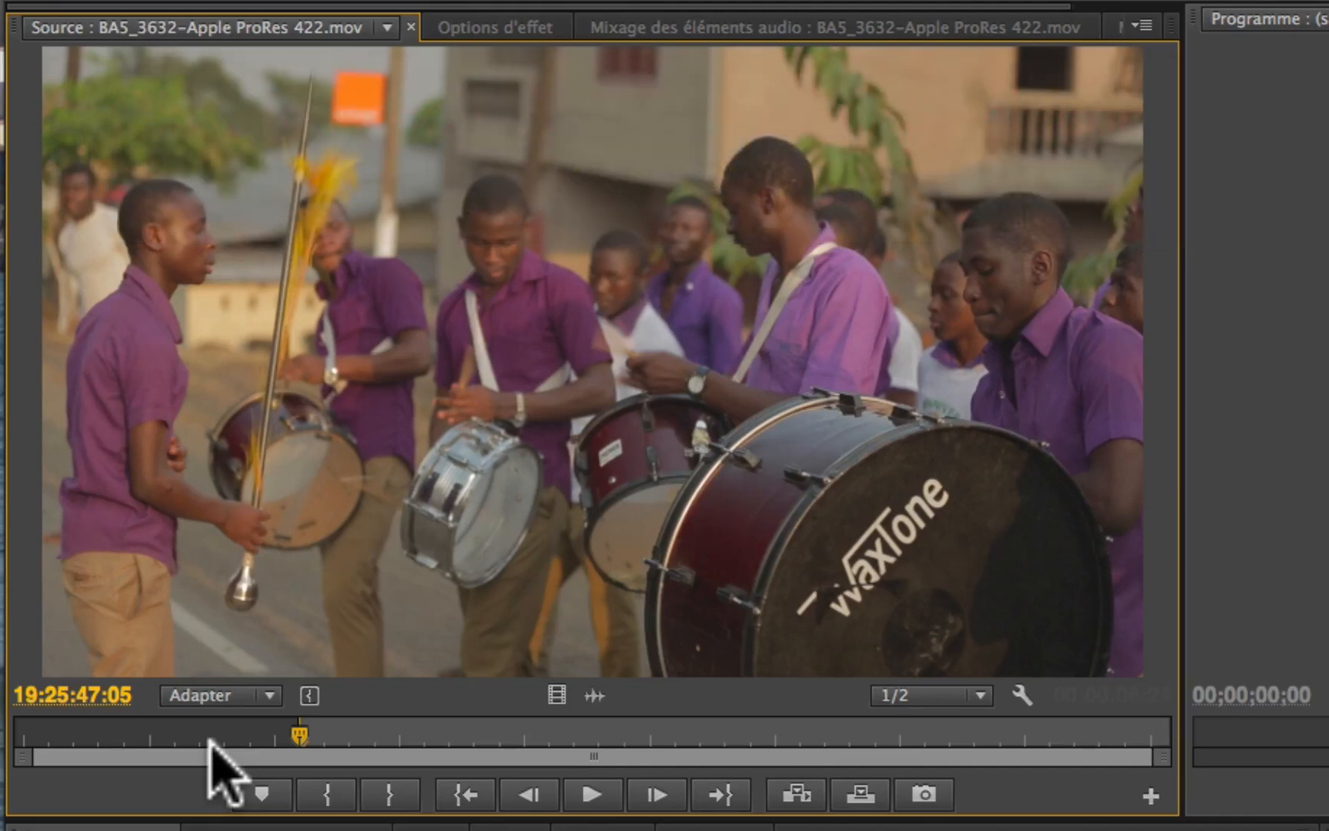
Step: Play clip BA5_3632 onward, fine-tune the position by single frames to 19:25:50:00, and mark the Out point
key(space)
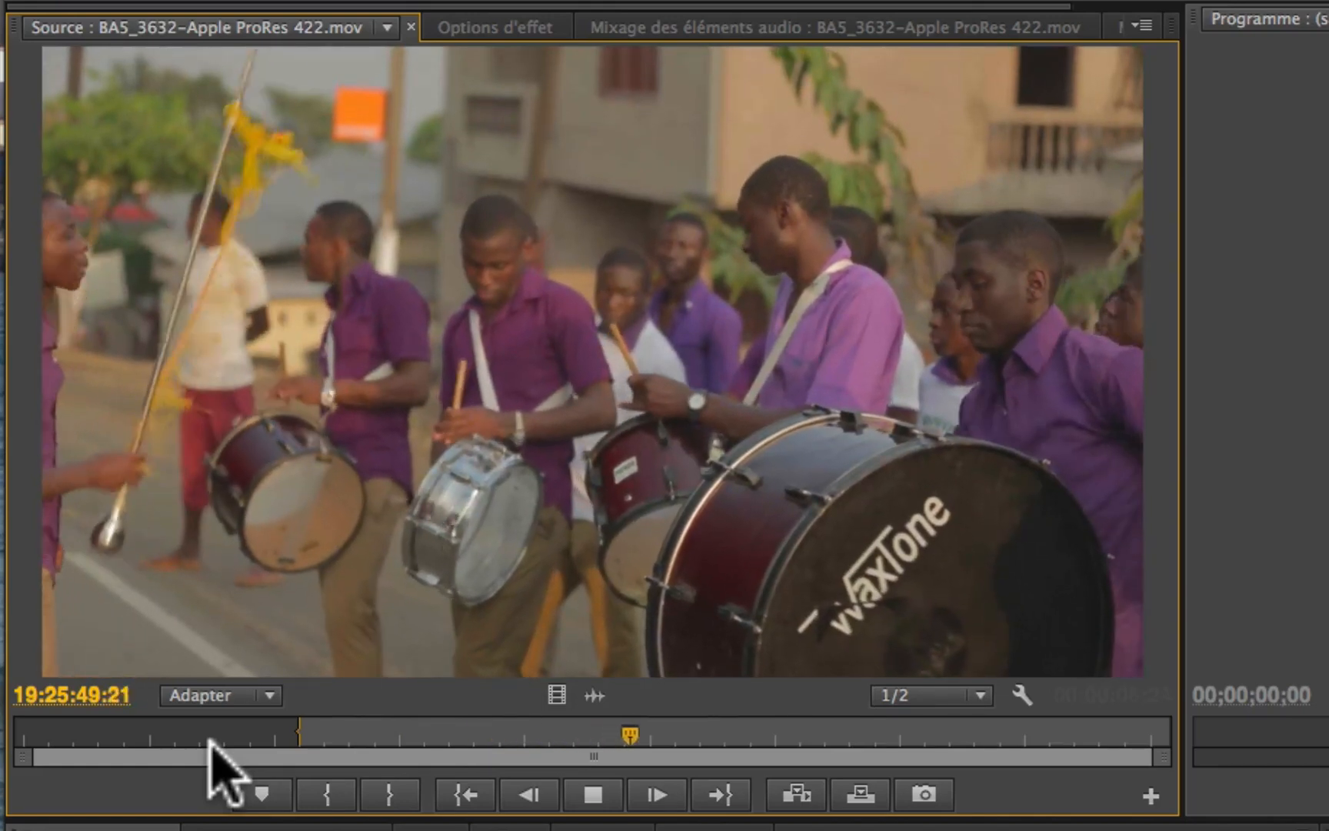
key(space)
key(Right)
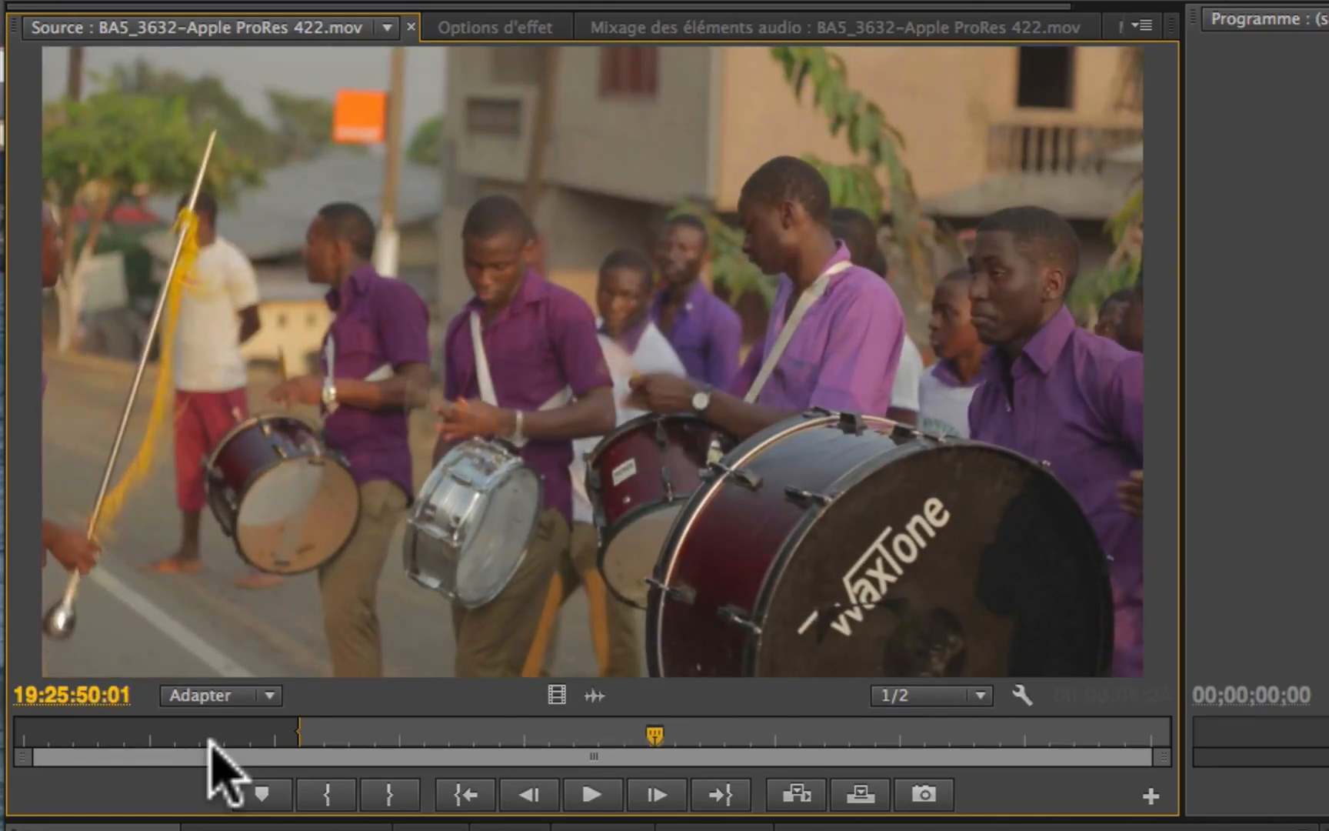
key(Left)
key(Left)
key(Left)
key(Right)
key(Right)
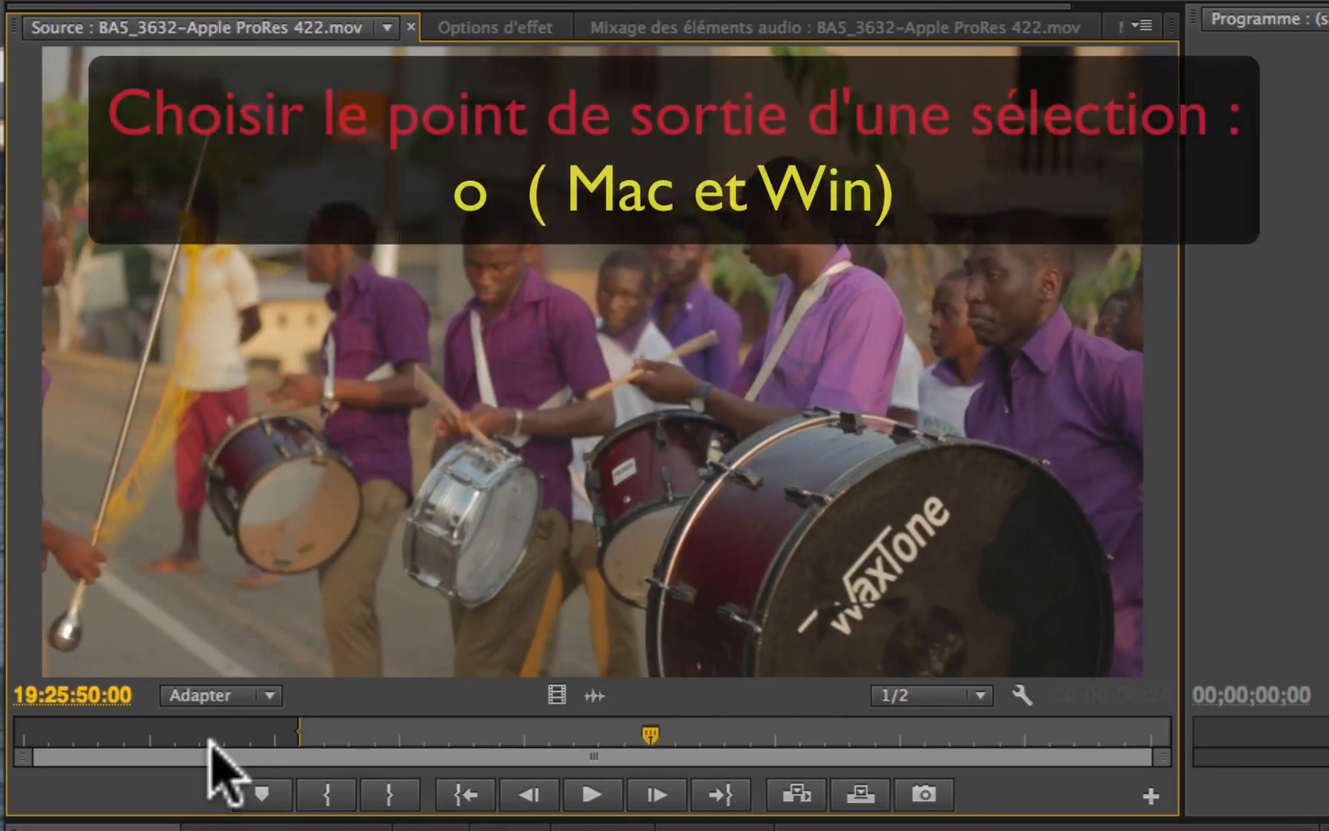
key(o)
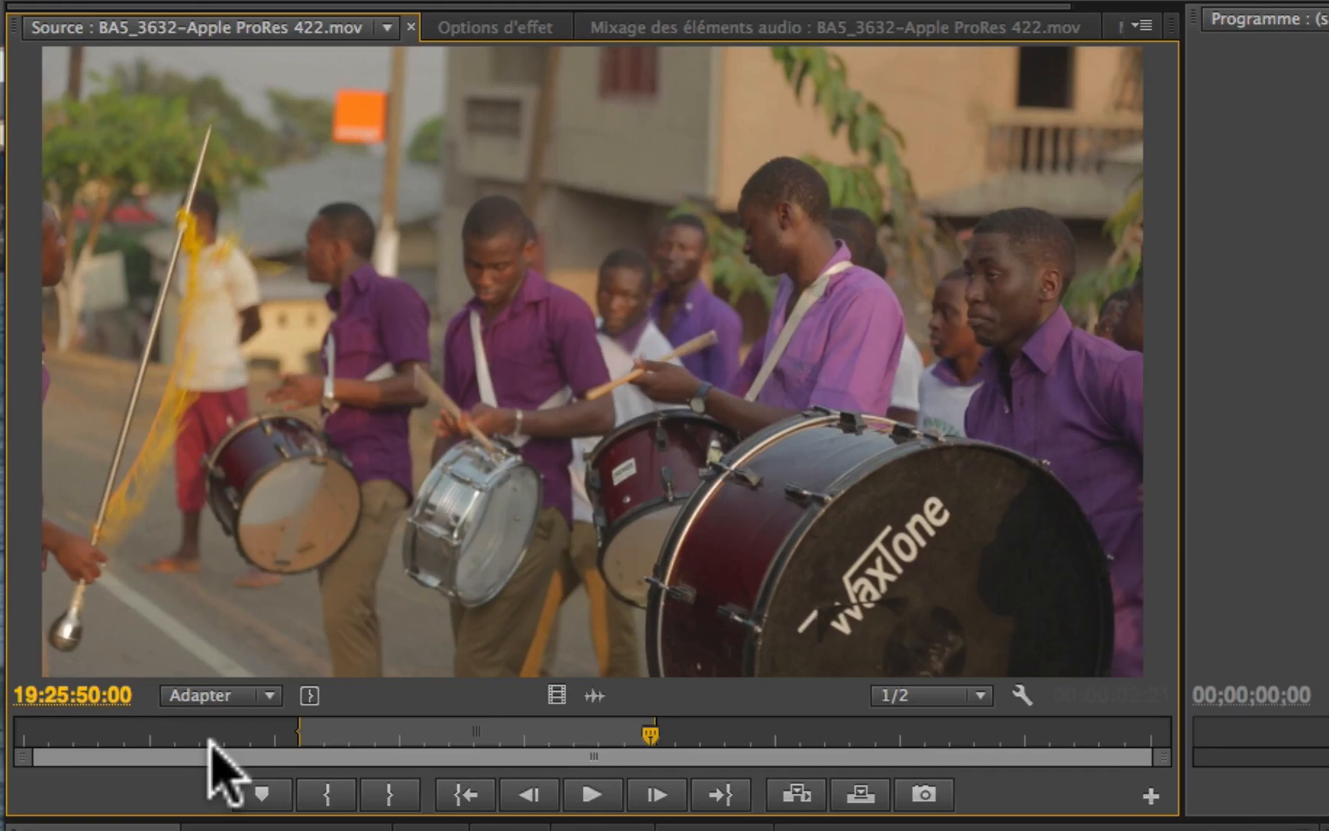
Step: Advance the playhead two frames past the Out point and move the In point to 19:25:47:14
key(Right)
key(Right)
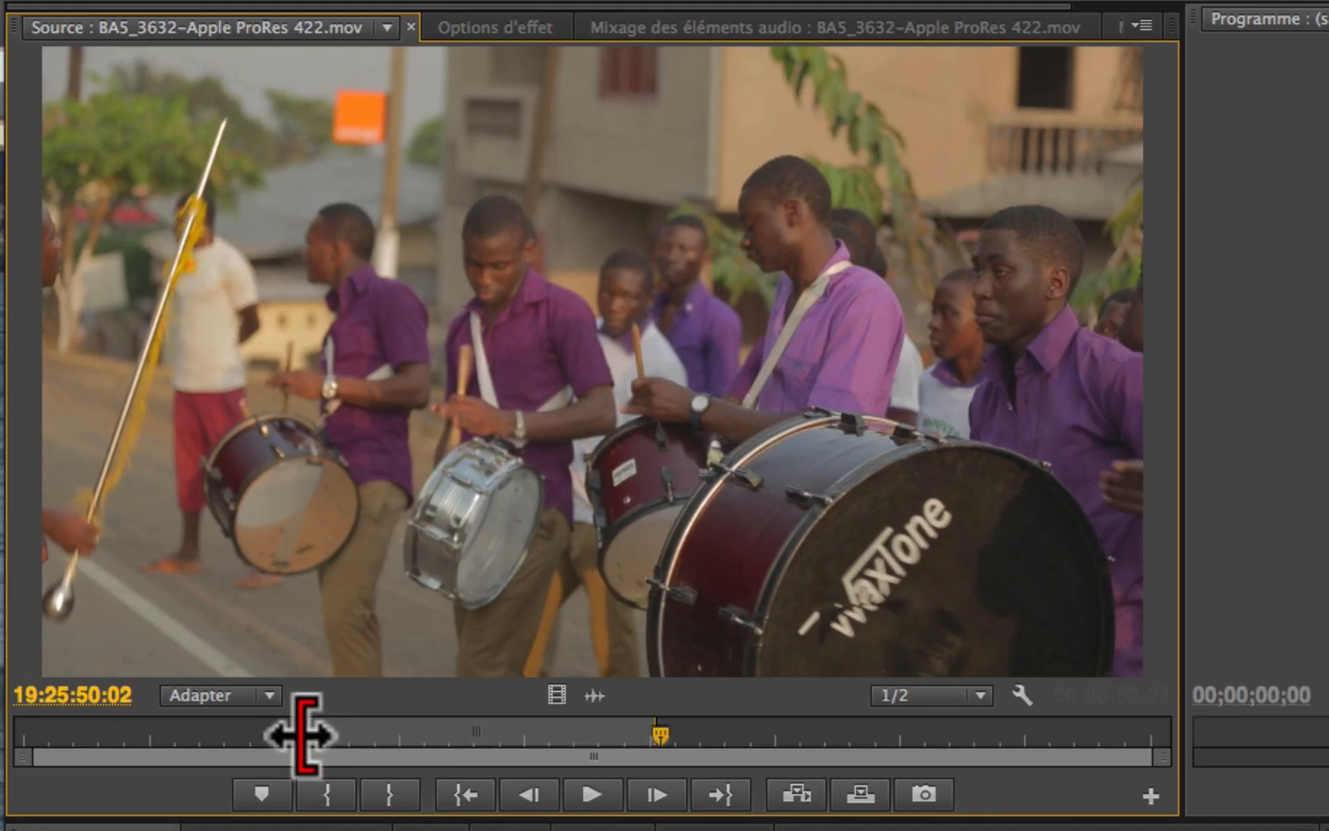
drag(298, 733, 351, 715)
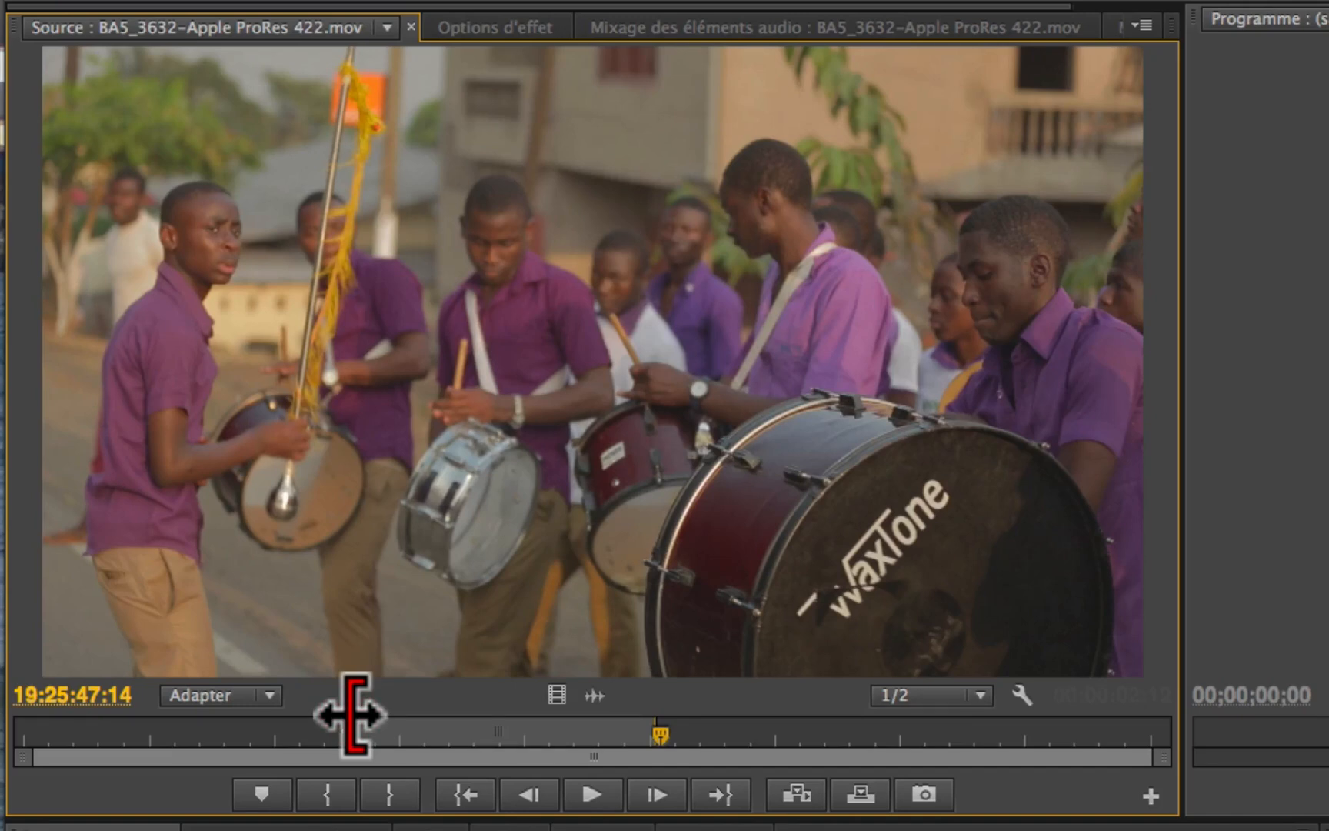
Step: Move the Out point of clip BA5_3632 earlier to about 19:25:49:18 and play the selection from In to Out
click(351, 715)
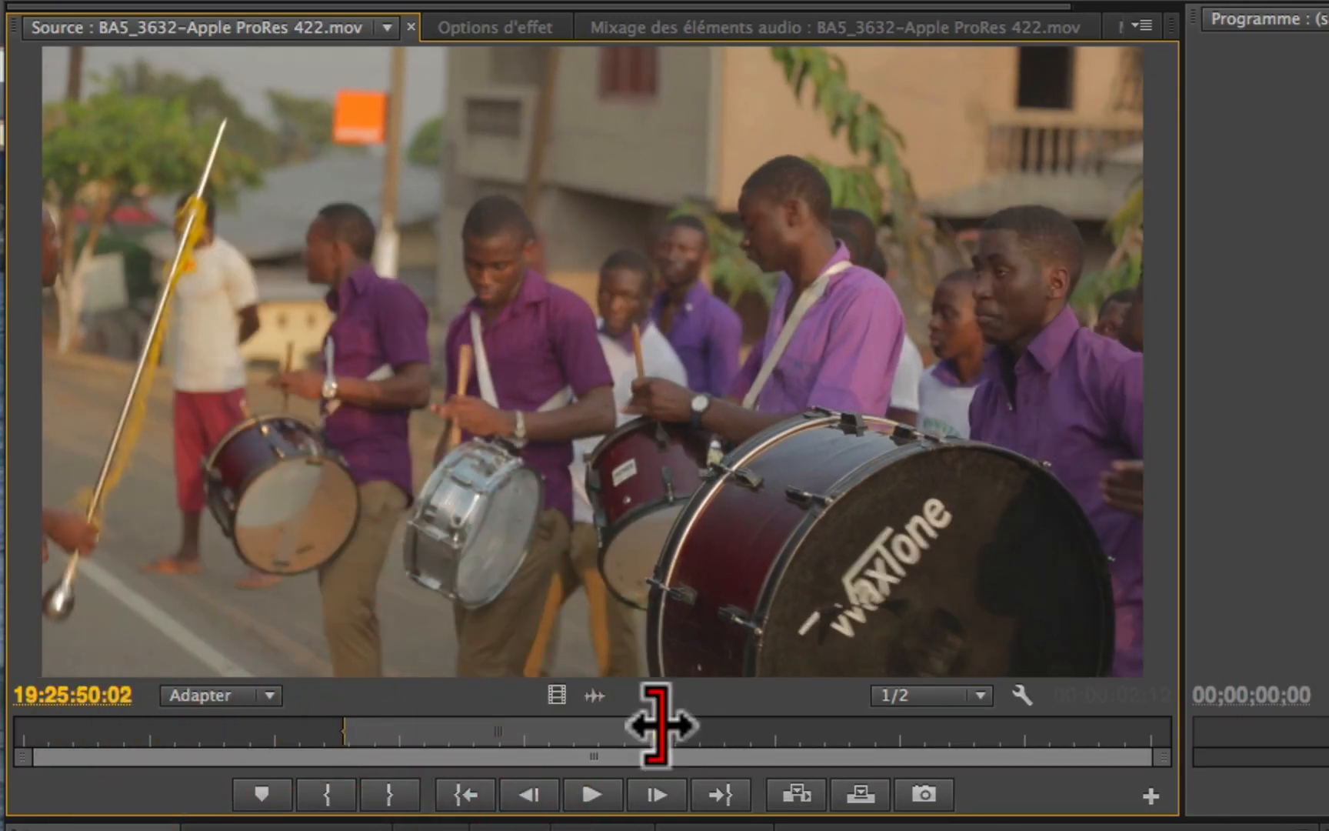
drag(662, 726, 623, 731)
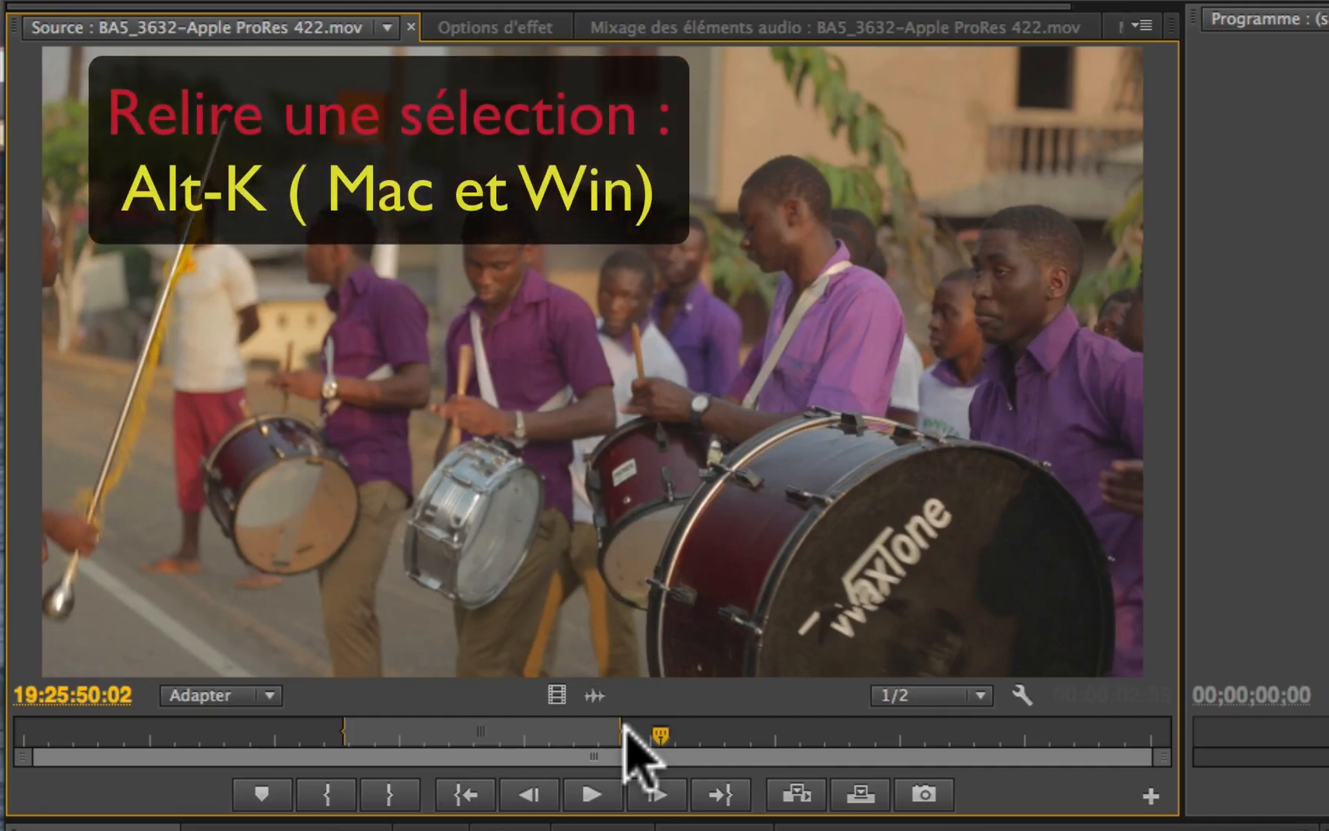
key(alt+k)
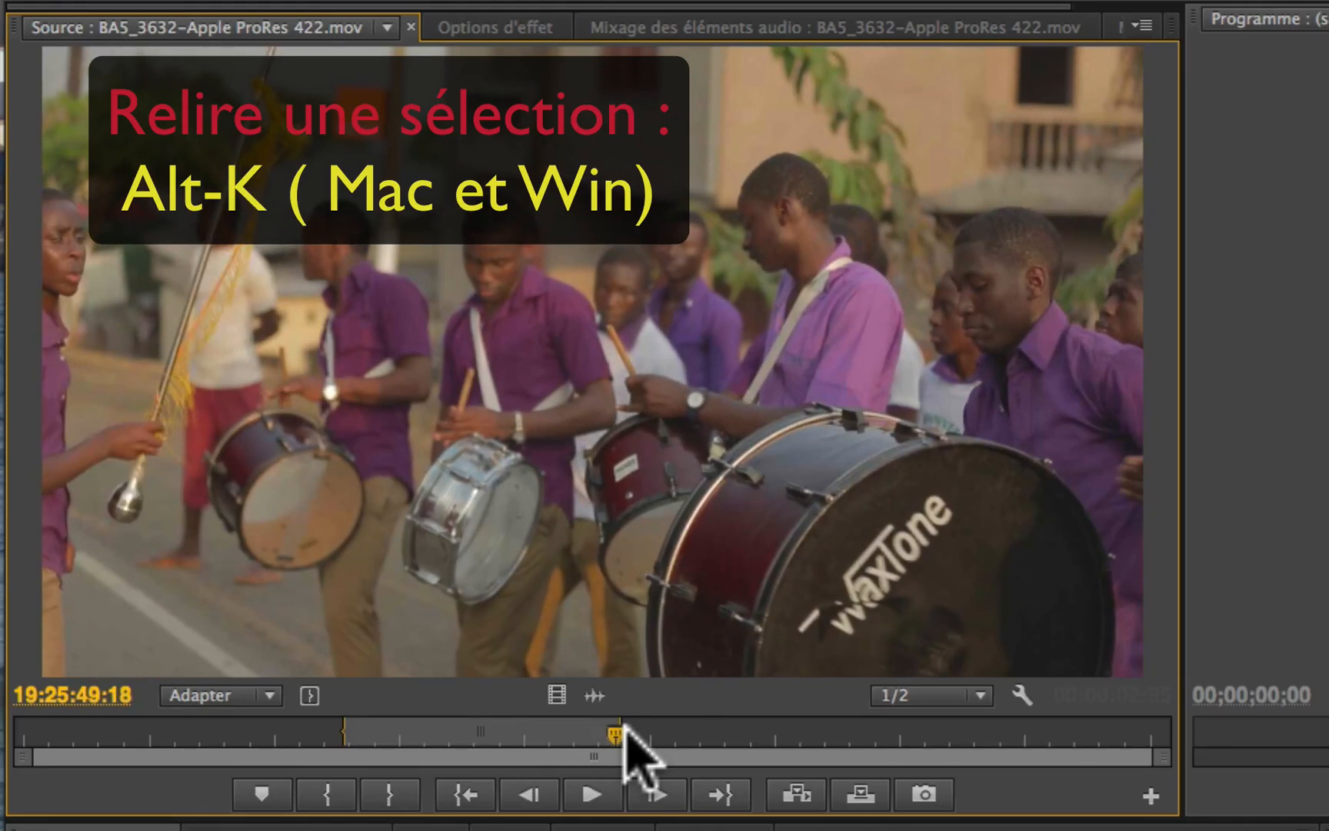
key(alt+k)
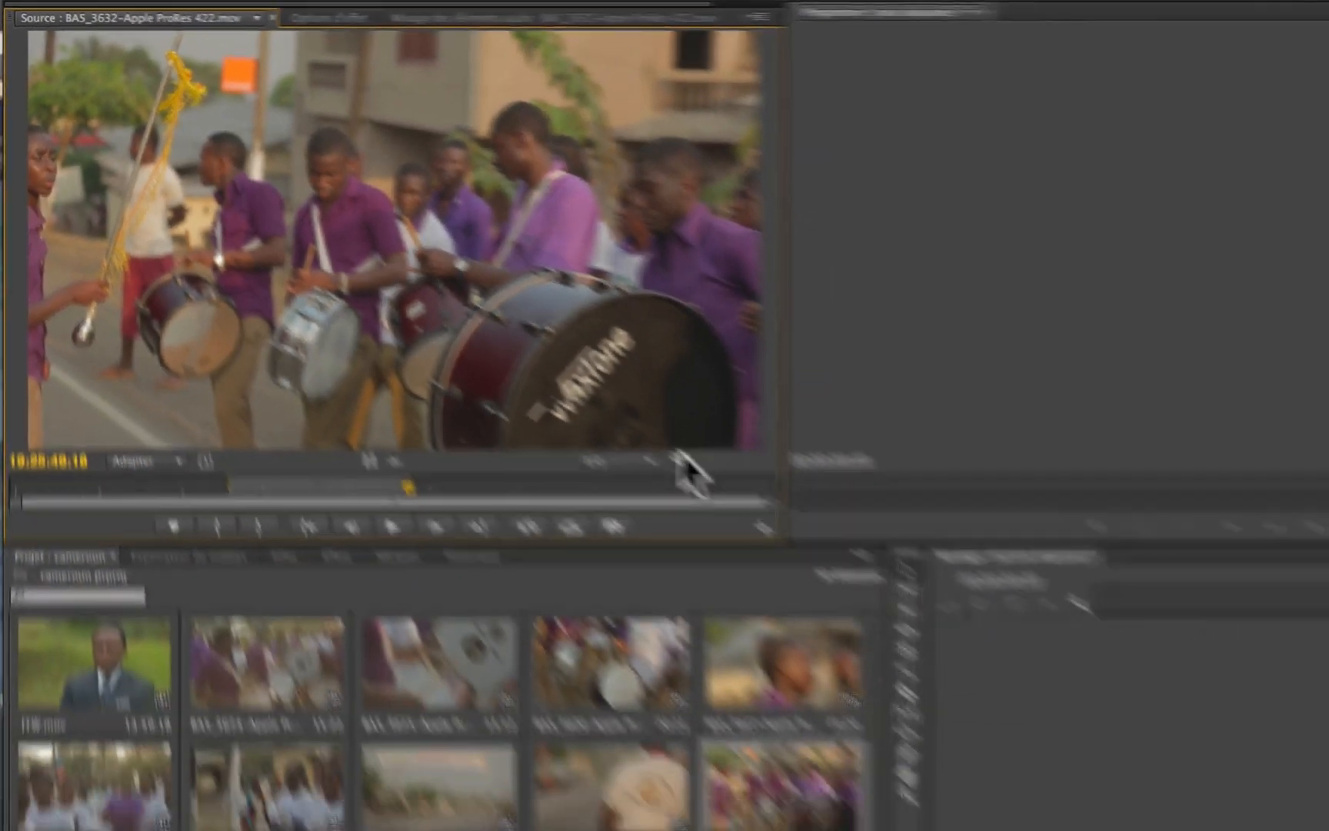
Step: Turn on loop playback (Boucle) for the Source monitor, play the selected part of the clip repeatedly, and stop it
click(1021, 695)
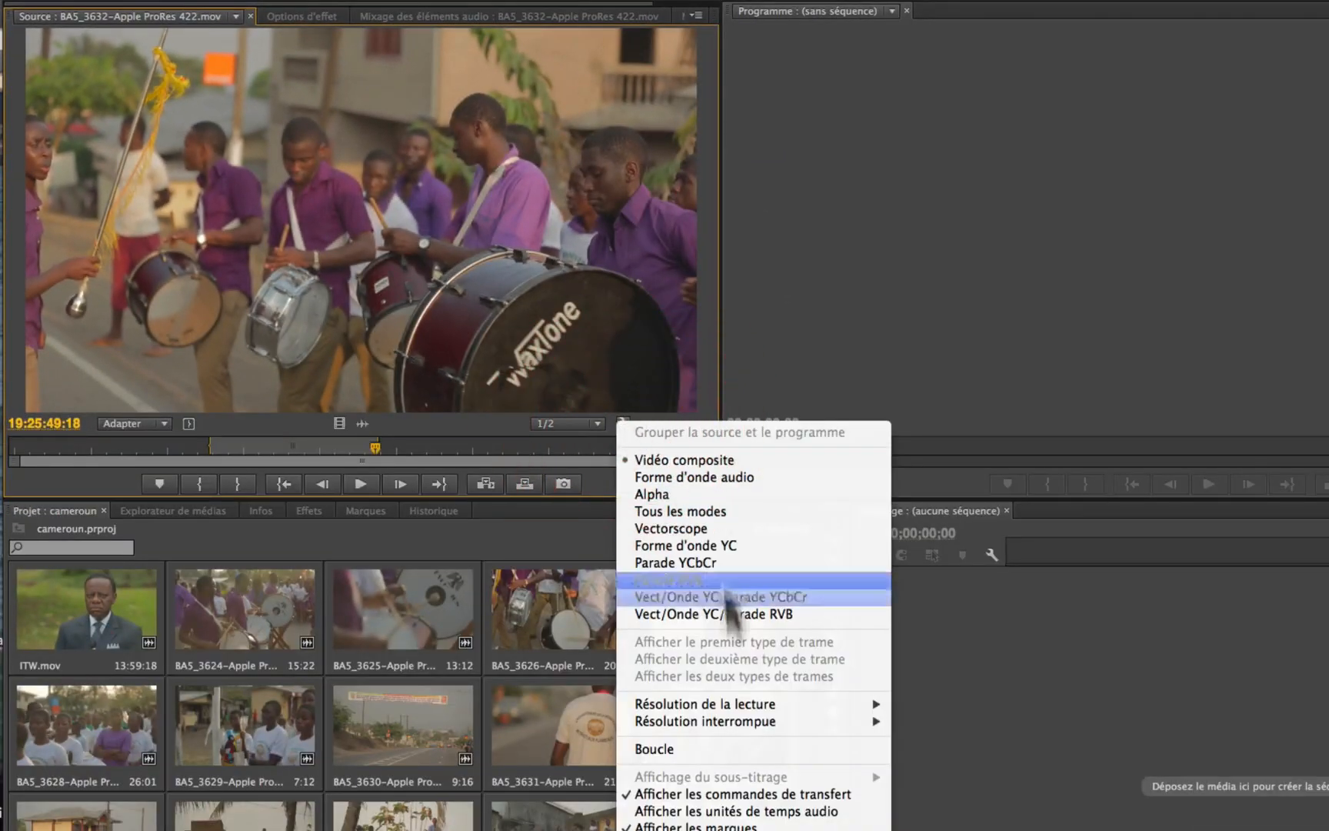
click(666, 748)
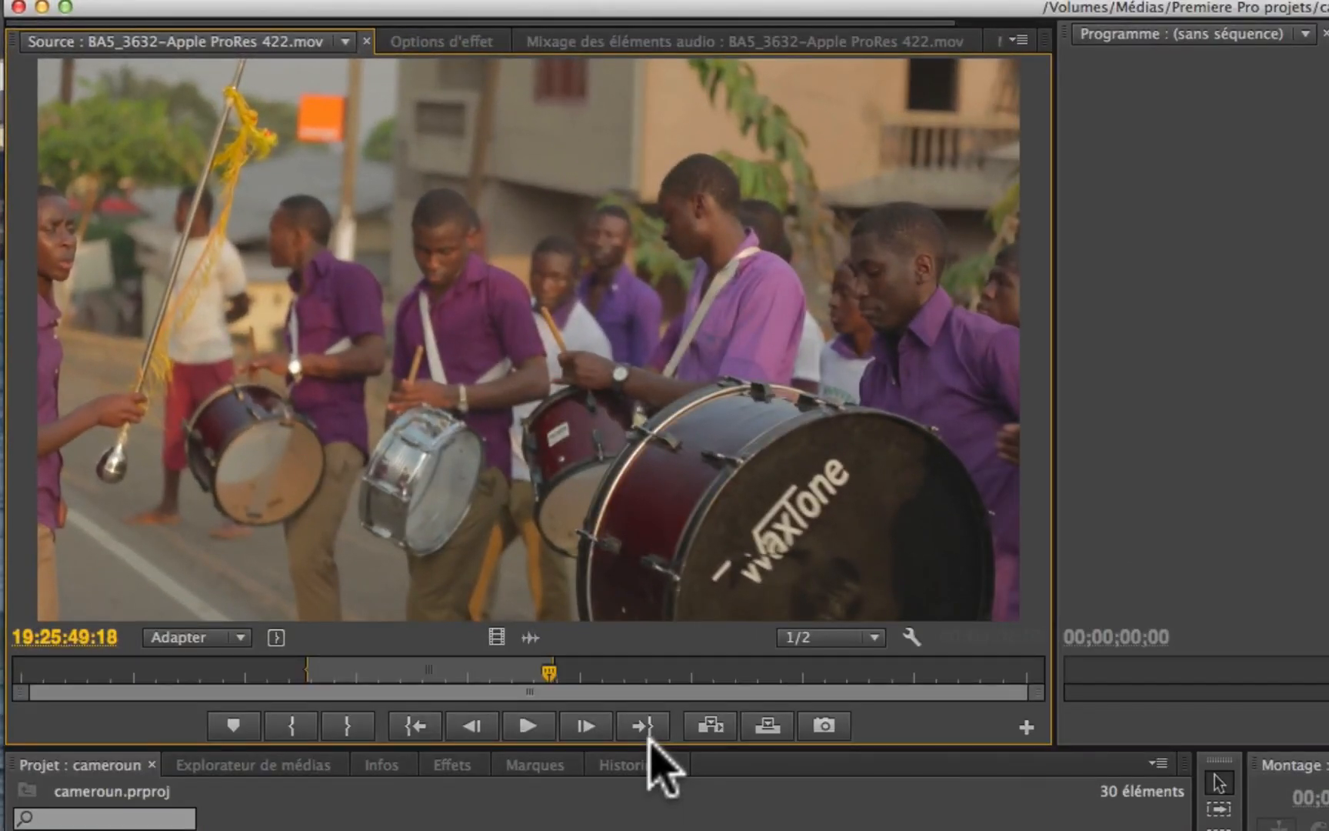
key(space)
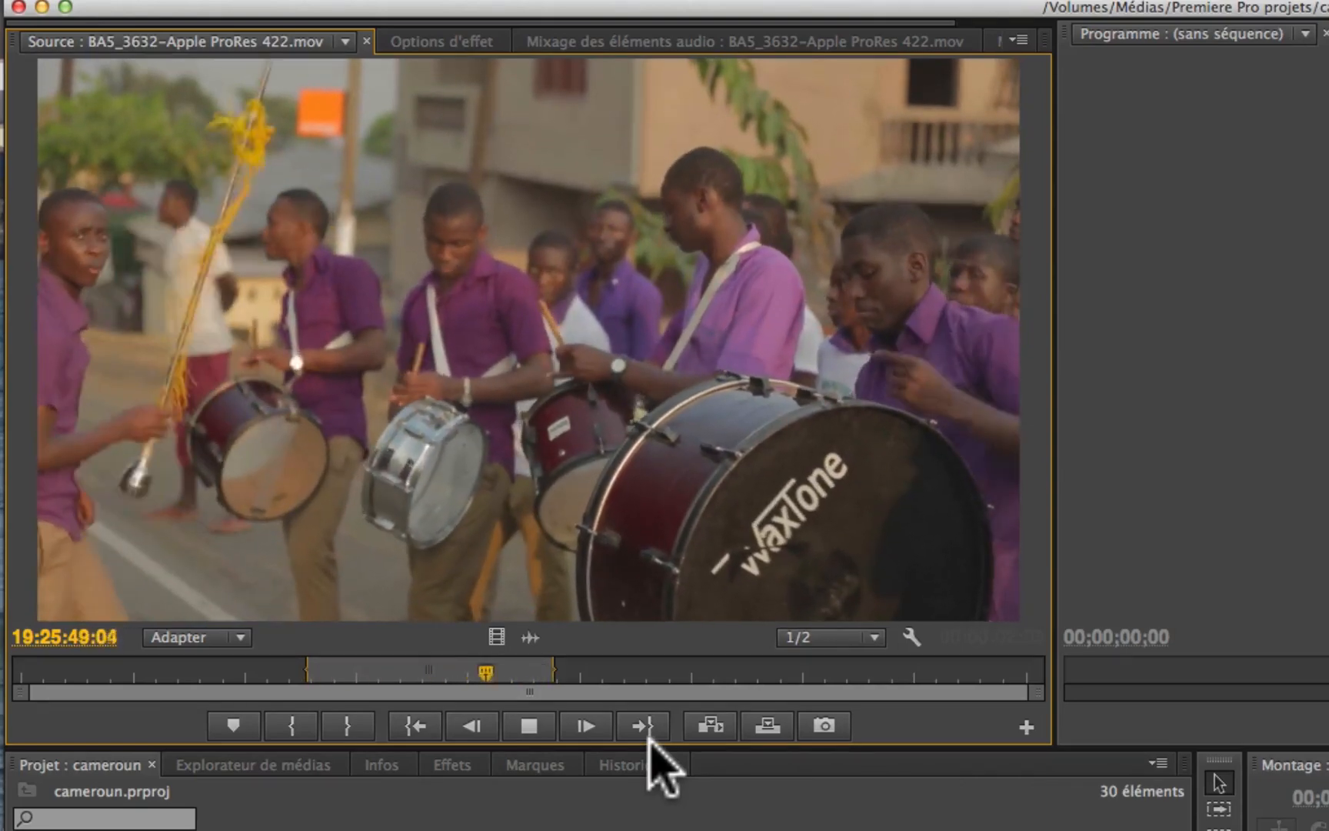
key(space)
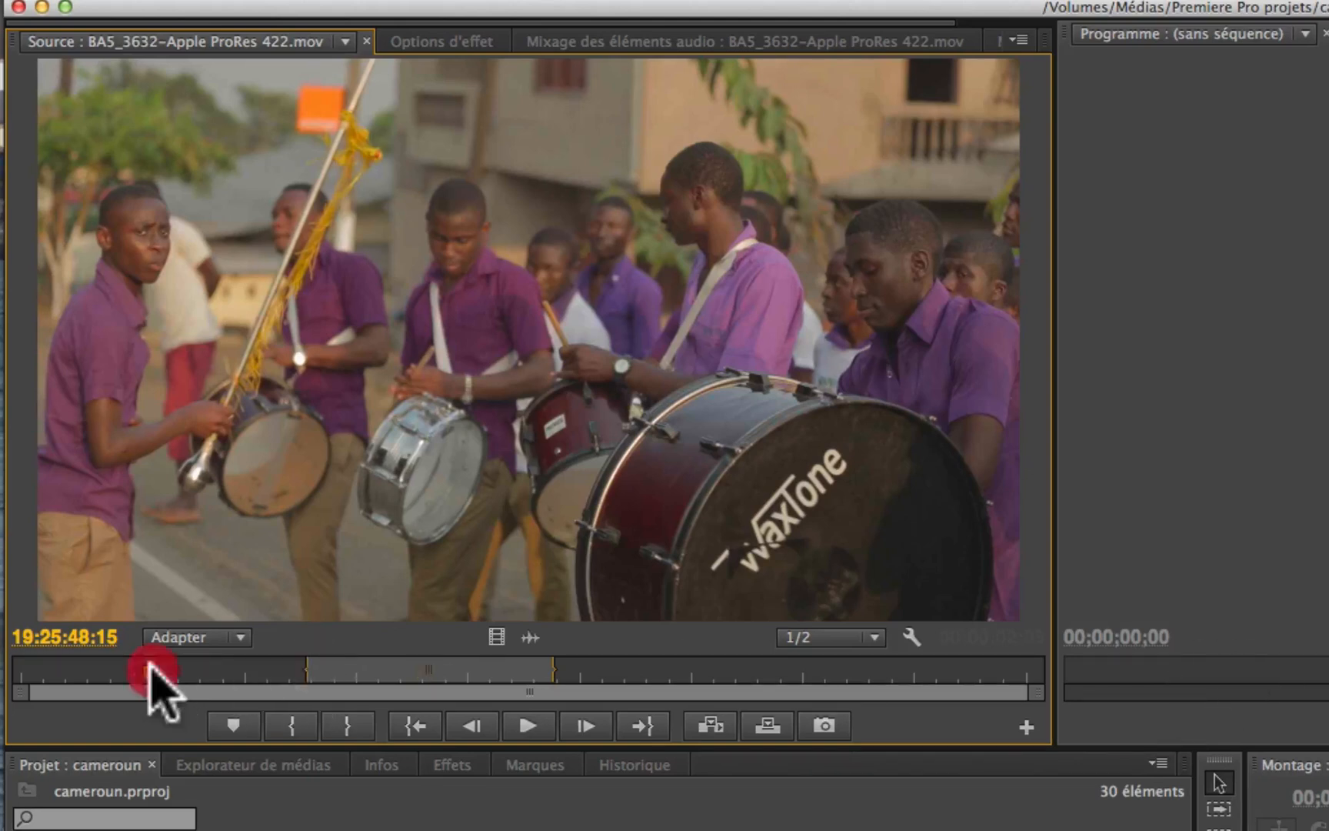
Step: Place the playhead ahead of the In point, at 19:25:46:04 in clip BA5_3632
click(148, 671)
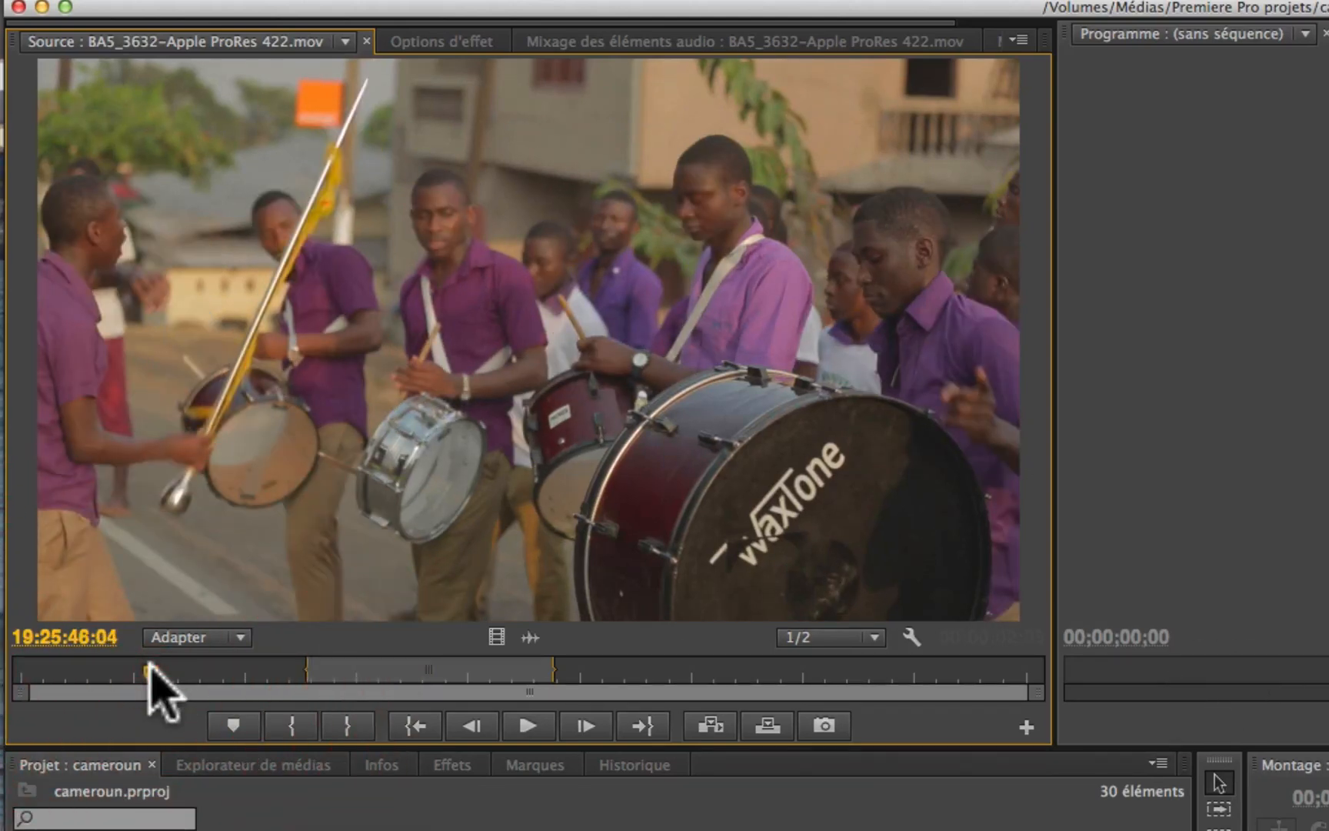